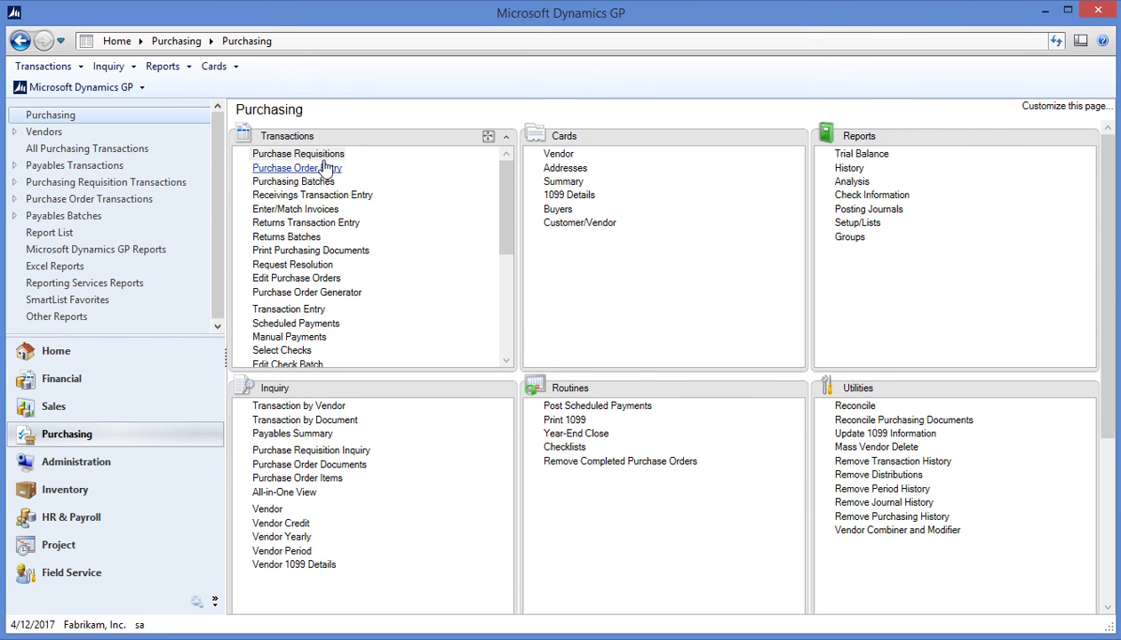
Open a new purchase order numbered PO2091 and select vendor ADVANCED0001 by typing ADV
left_click(294, 169)
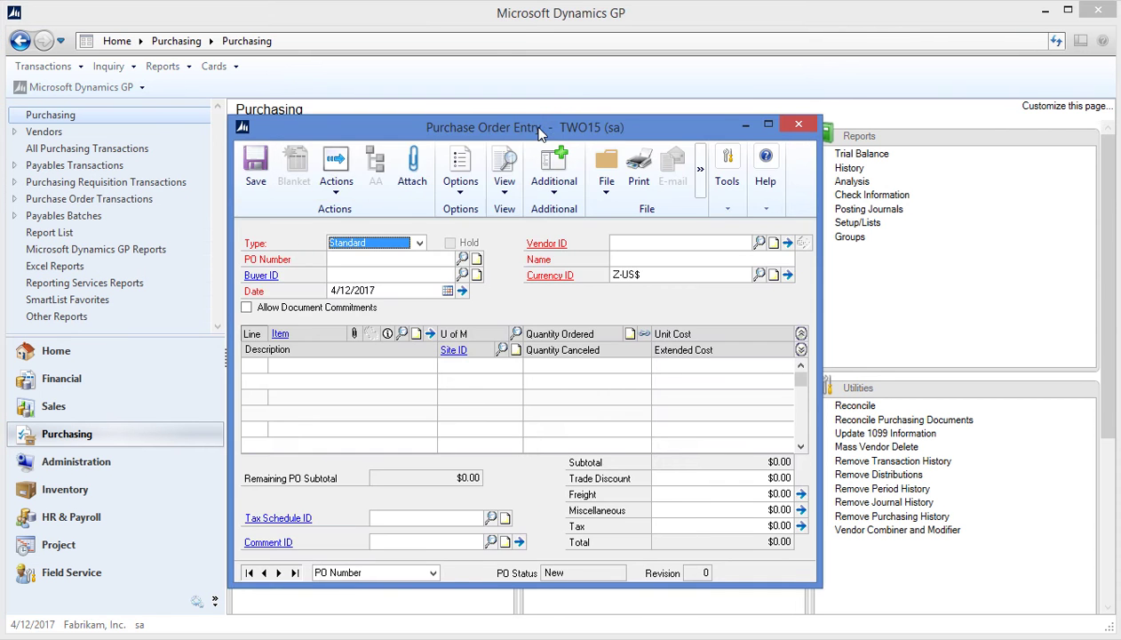
left_click_drag(540, 133, 486, 79)
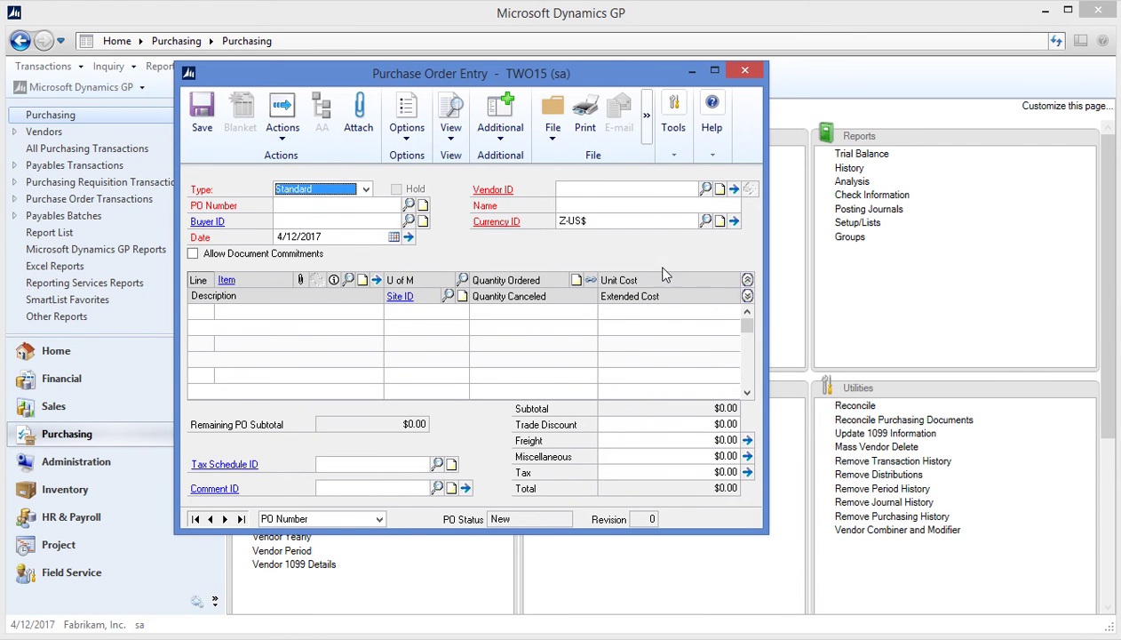
key("Tab")
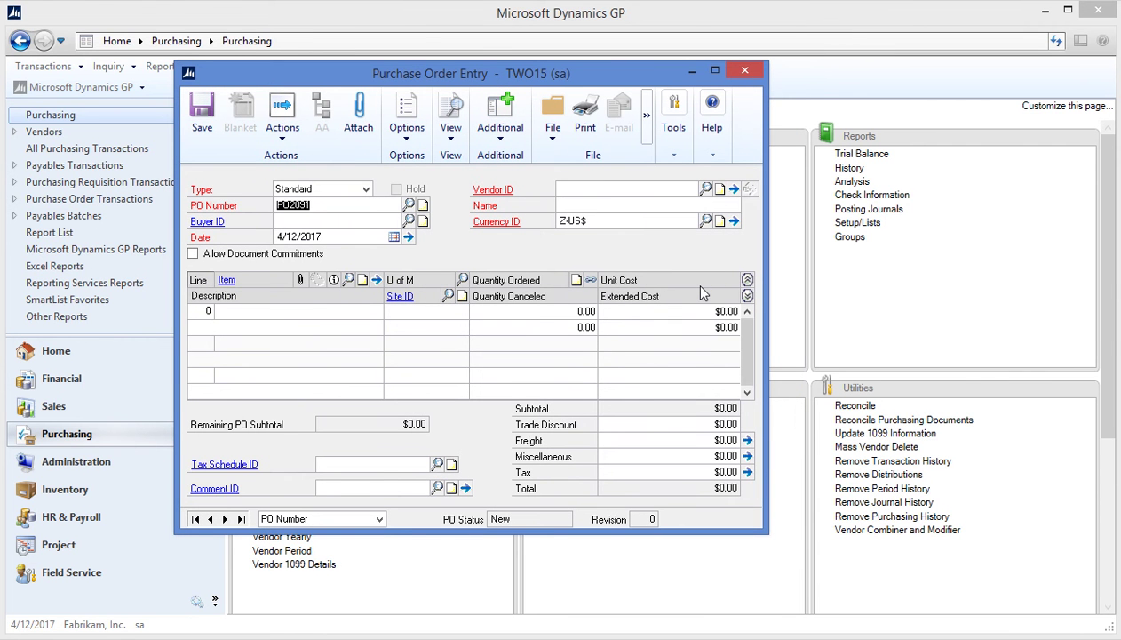
key("Tab")
key("Tab")
key("Tab")
key("Tab")
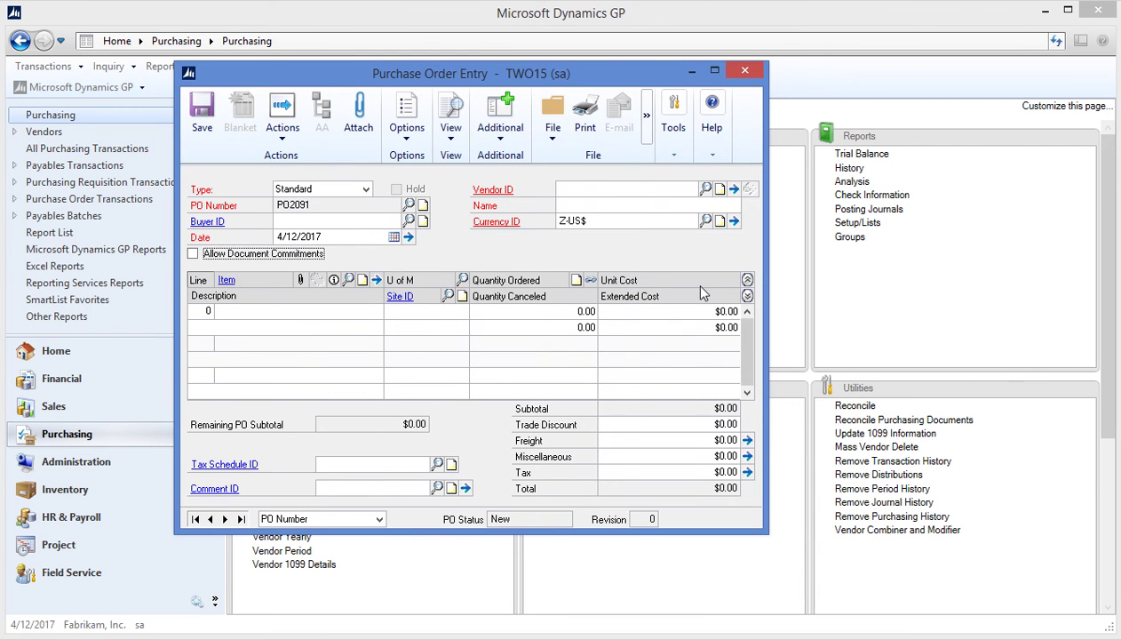
type("ADVANCED0001")
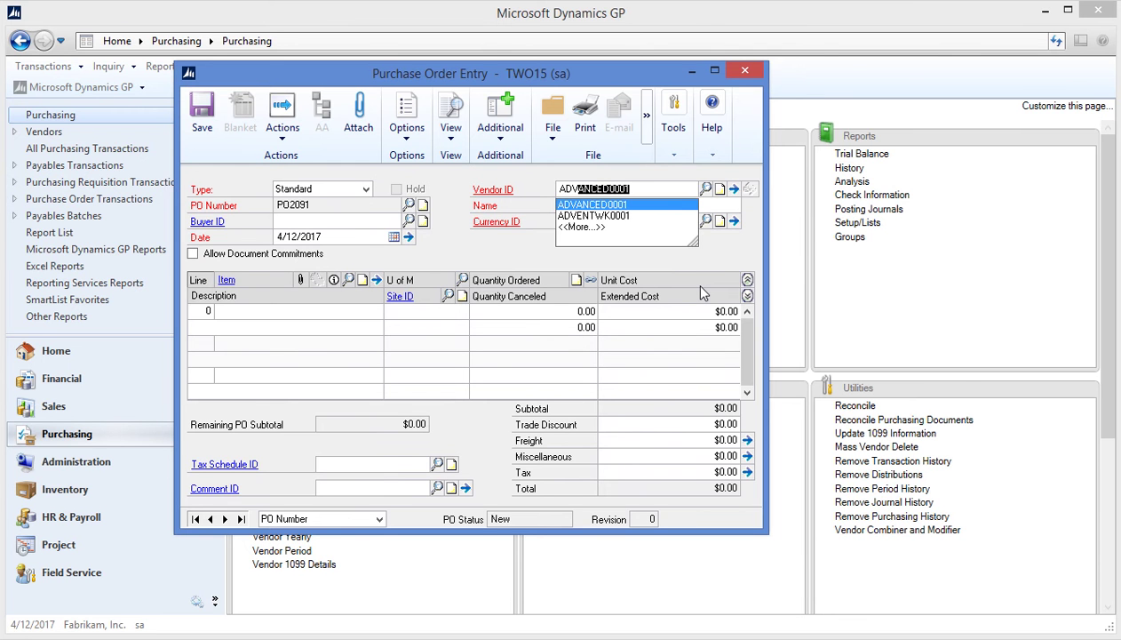
key("Tab")
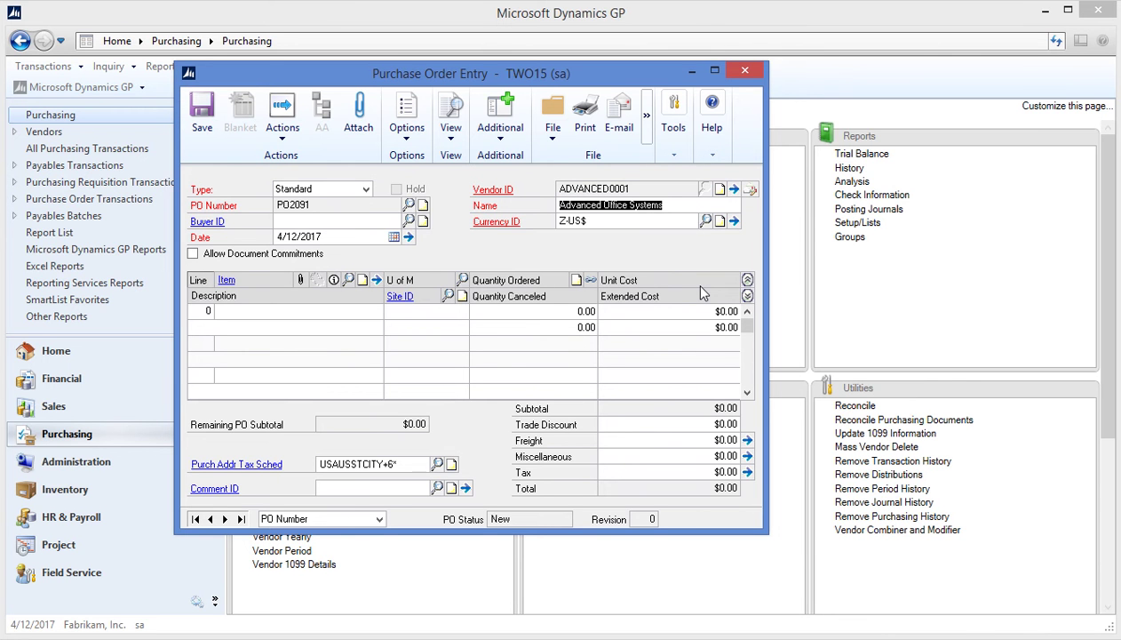
key("Tab")
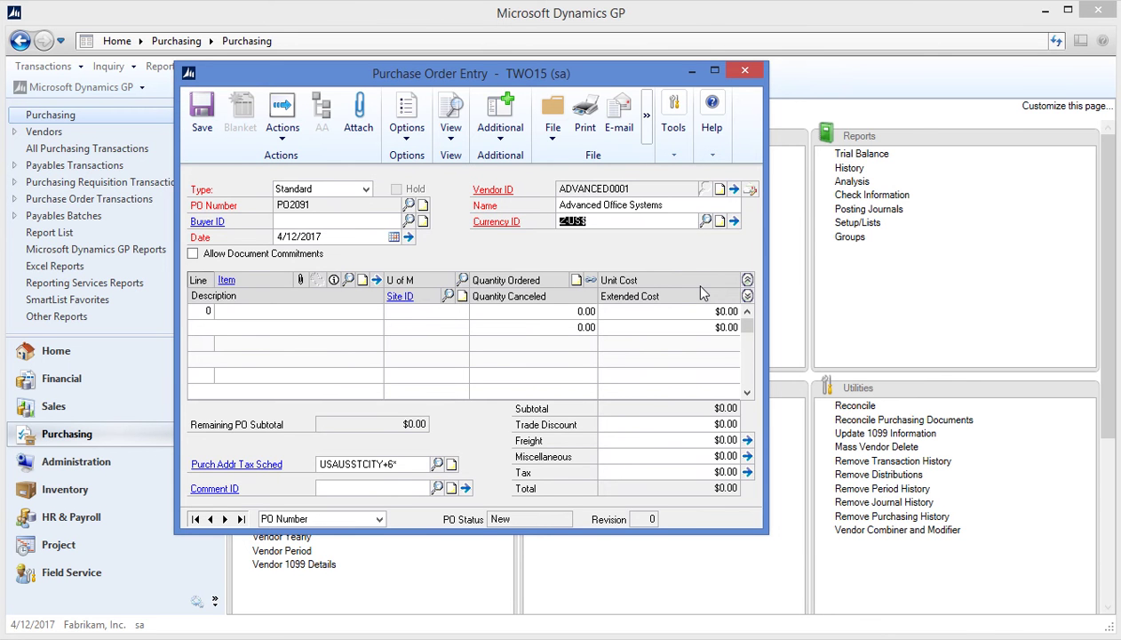
Add line 1: 15 POWERCORDS at $30.00, described 'Computer powercords', site WAREHOUSE
left_click(264, 310)
type("POWERCORD")
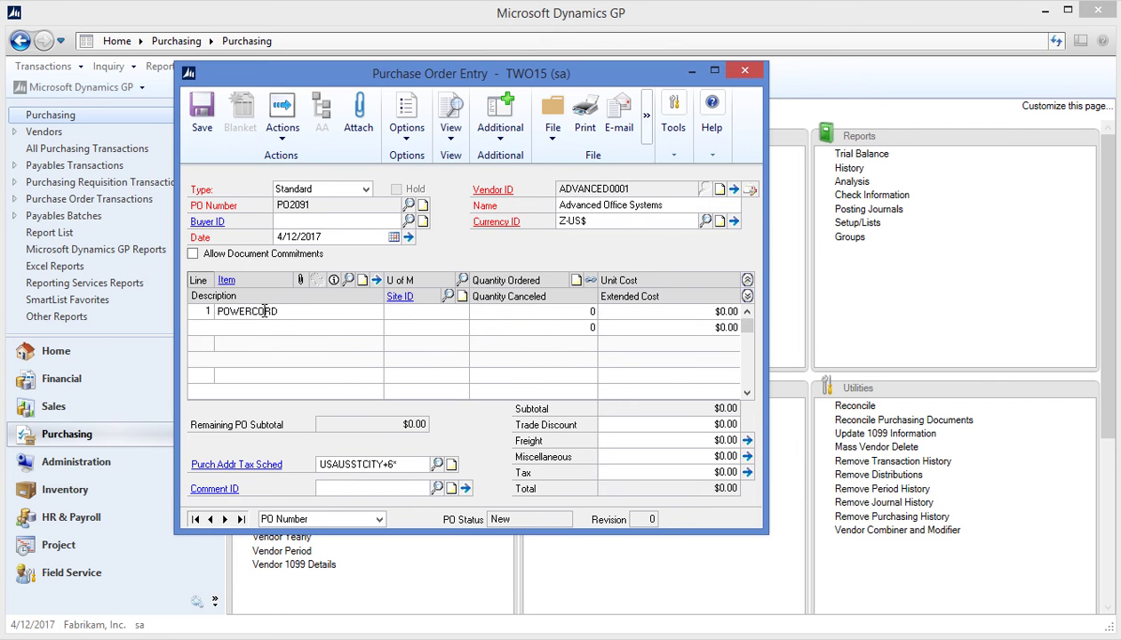
type("S")
key("Tab")
key("Tab")
type("15")
key("Tab")
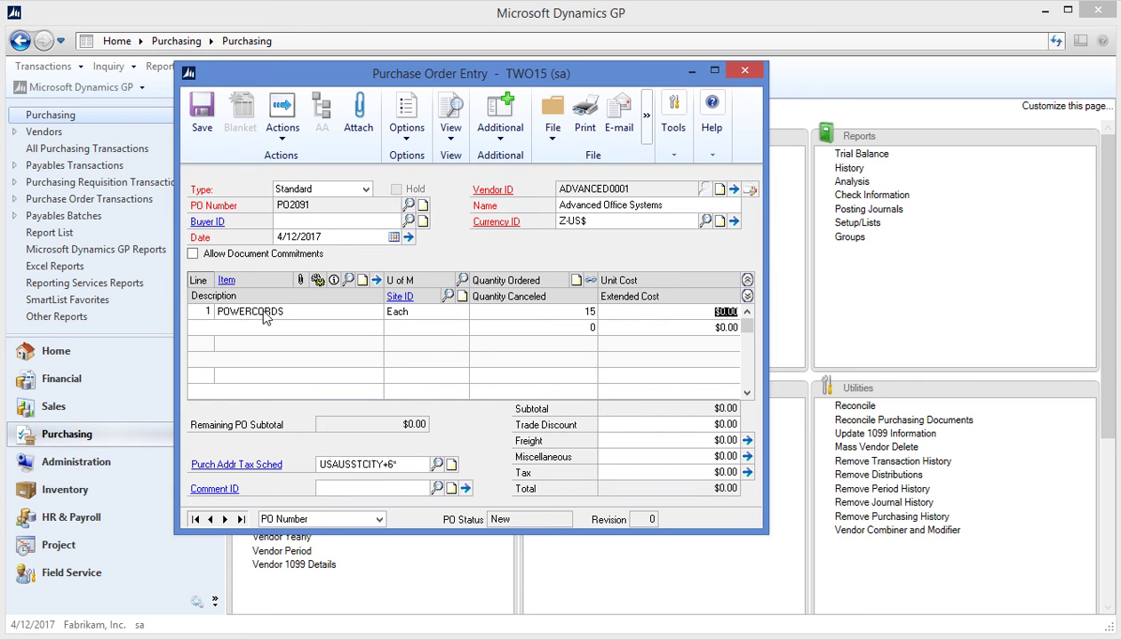
type("30")
key("Tab")
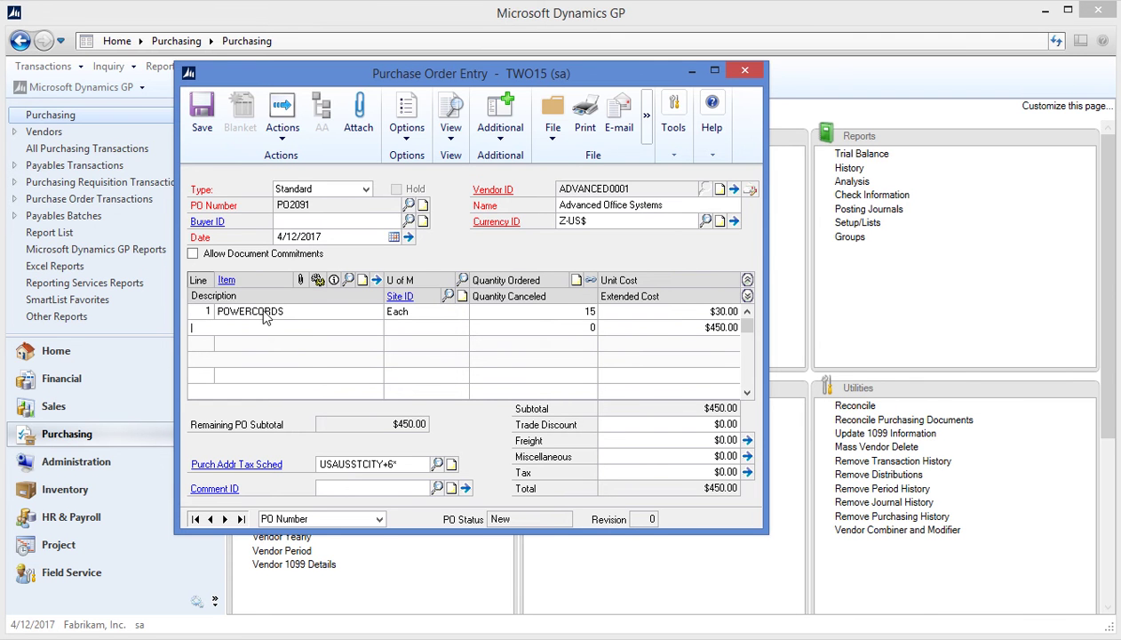
type("Computer powercordsWARE")
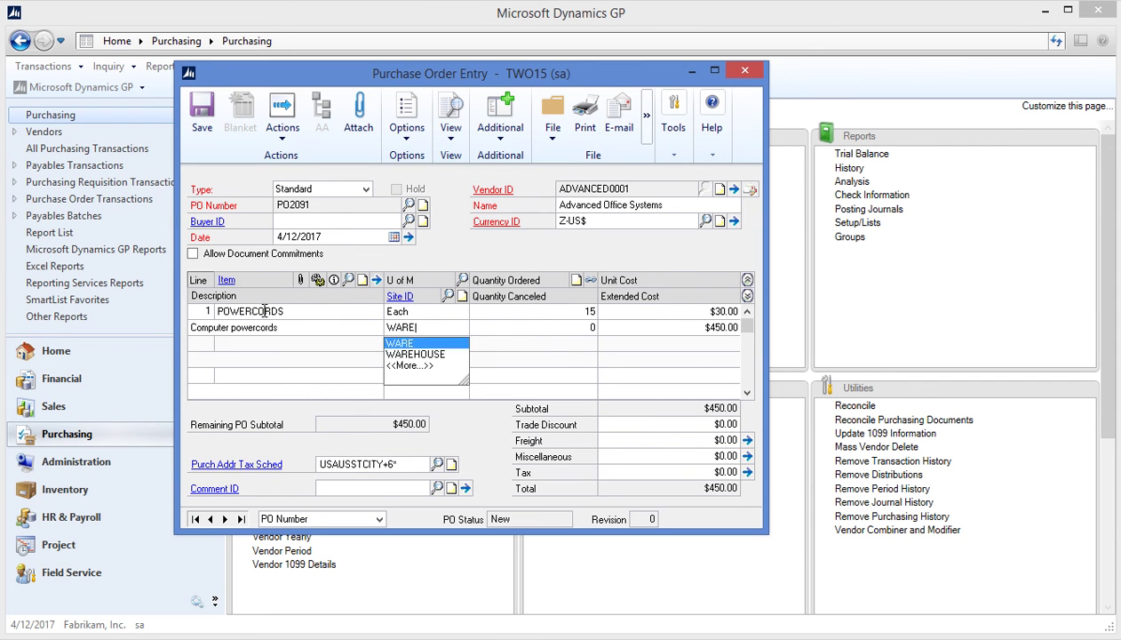
key("Down")
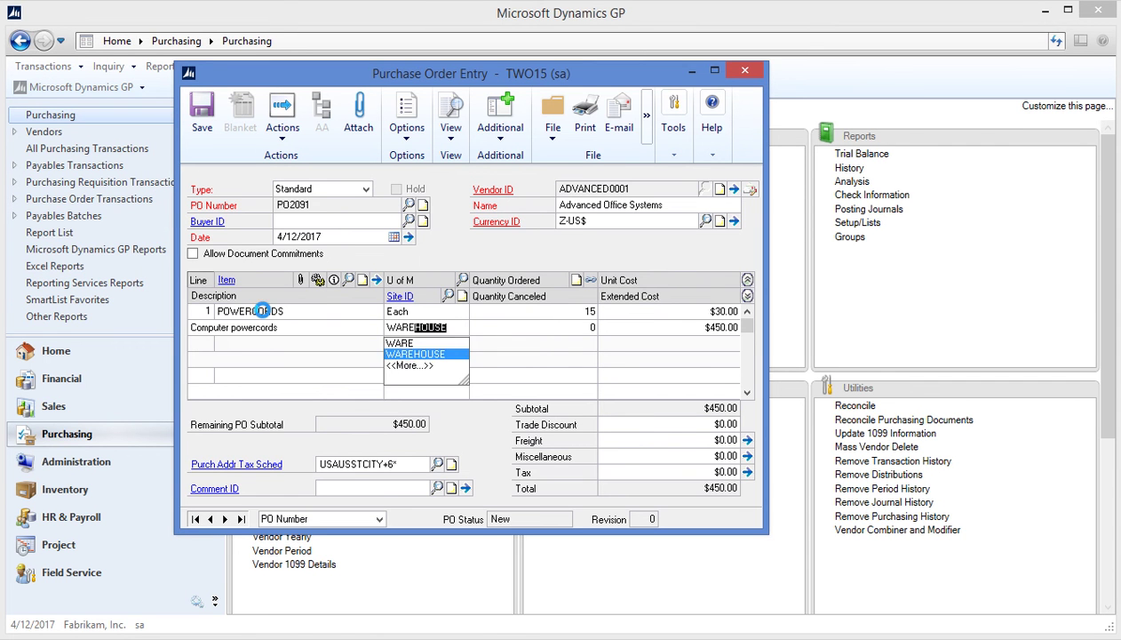
key("Tab")
key("Tab")
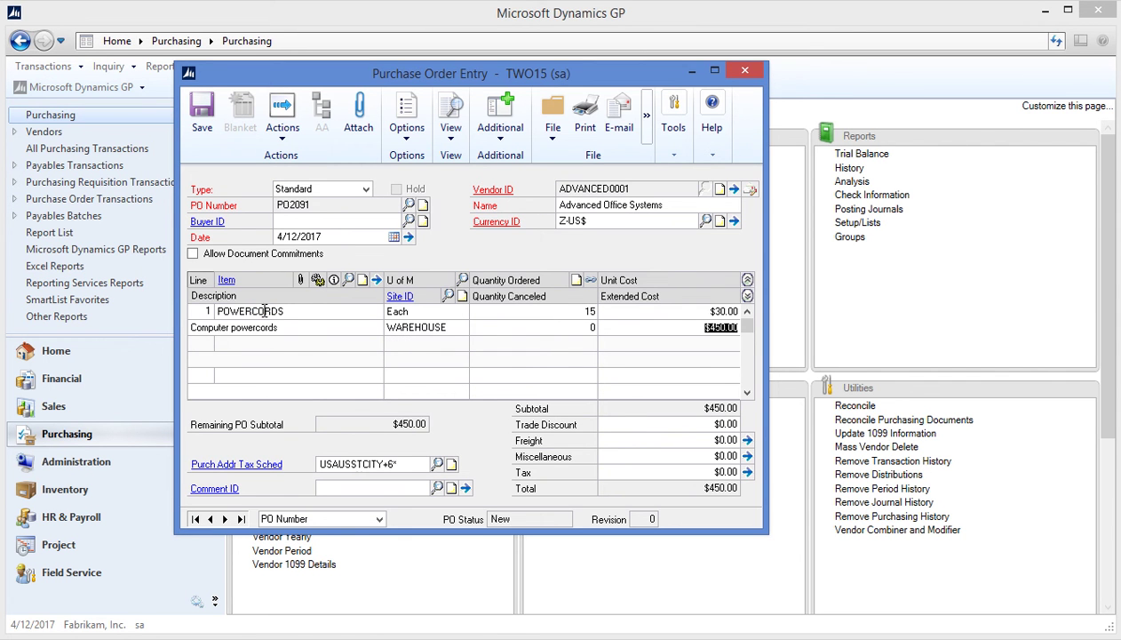
key("Tab")
Add line 2: 20 MICE at $20.00, described 'Computer Mice - Blue tooth'
type("MICE")
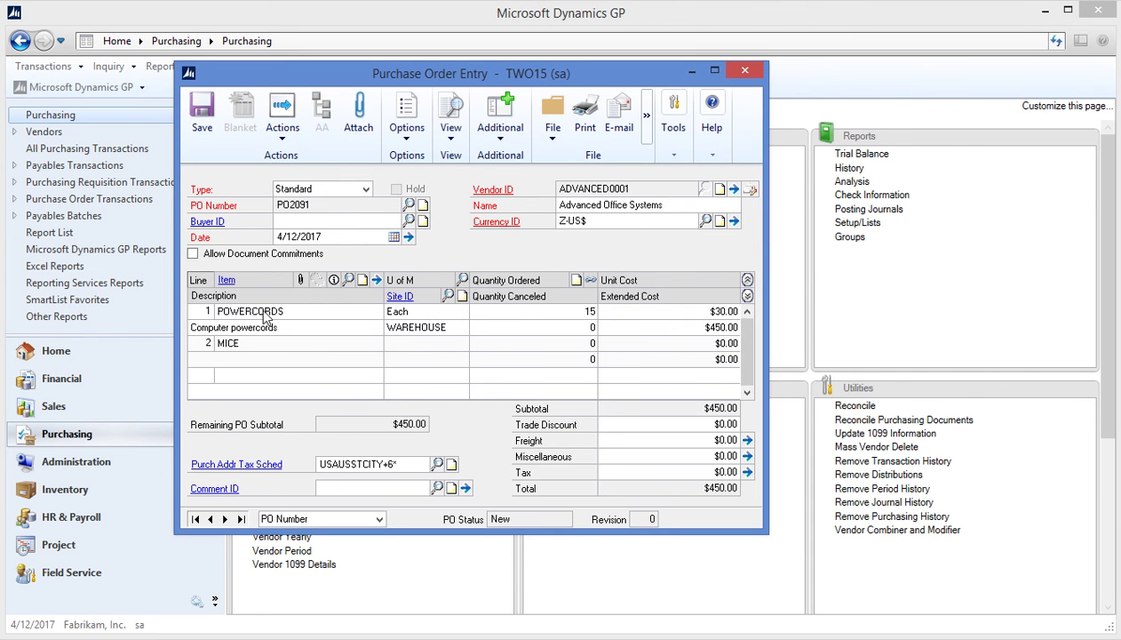
key("Tab")
key("Tab")
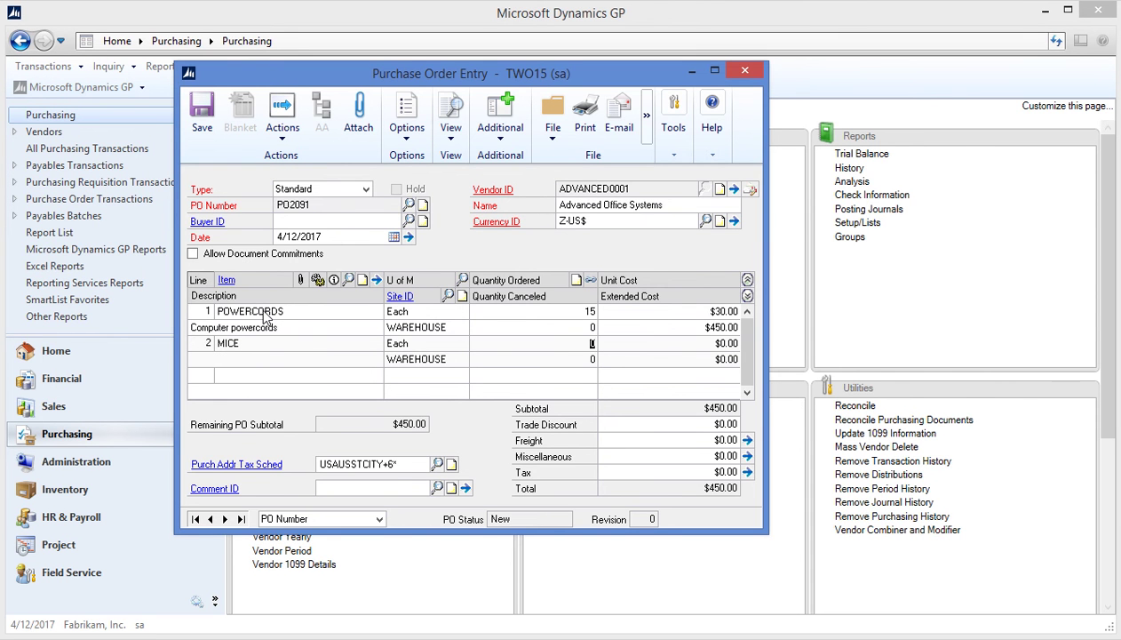
type("20")
key("Tab")
type("20.30")
key("Tab")
type("Computer Mice ")
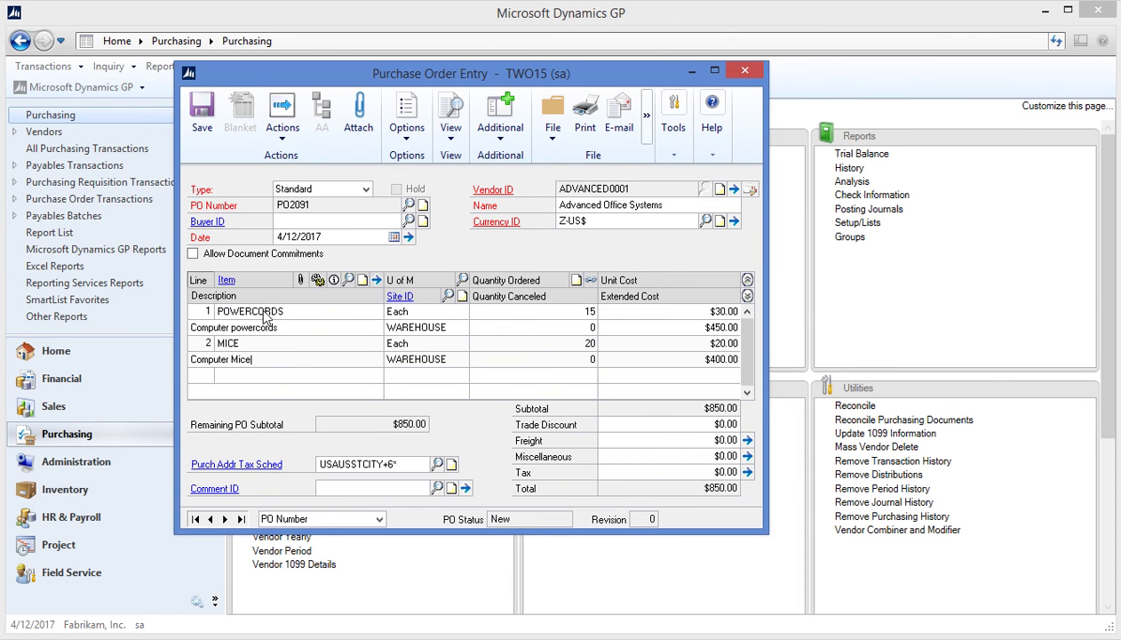
type("- Blue tooth")
key("Tab")
key("Tab")
Open the POWERCORDS line's Purchasing Item Detail Entry and save its details
left_click(565, 313)
left_click(376, 281)
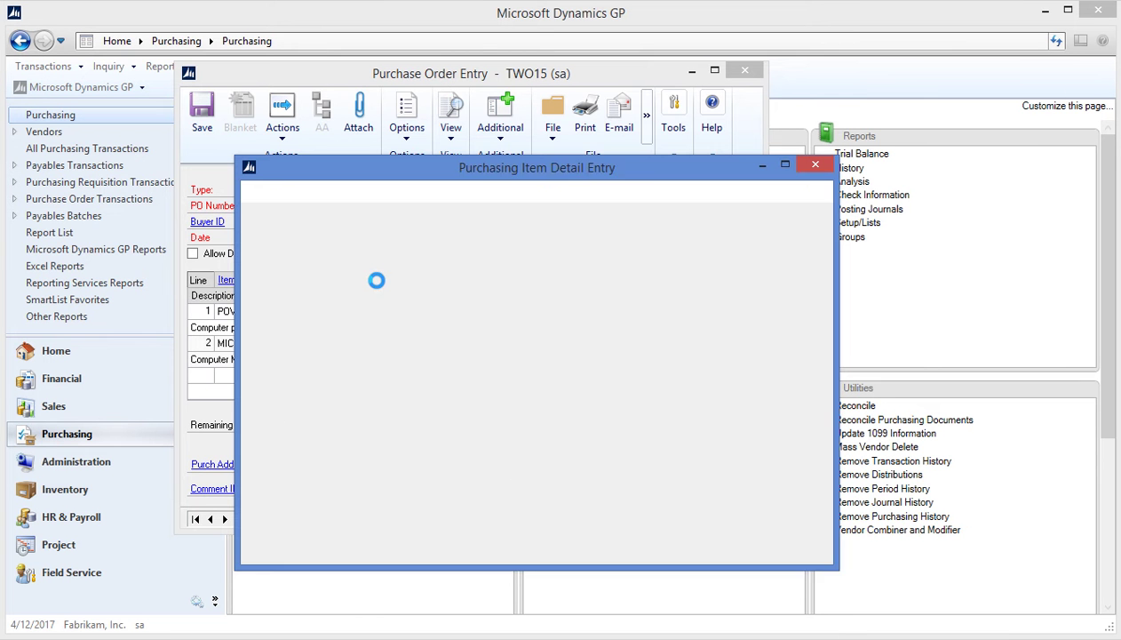
left_click_drag(593, 173, 554, 104)
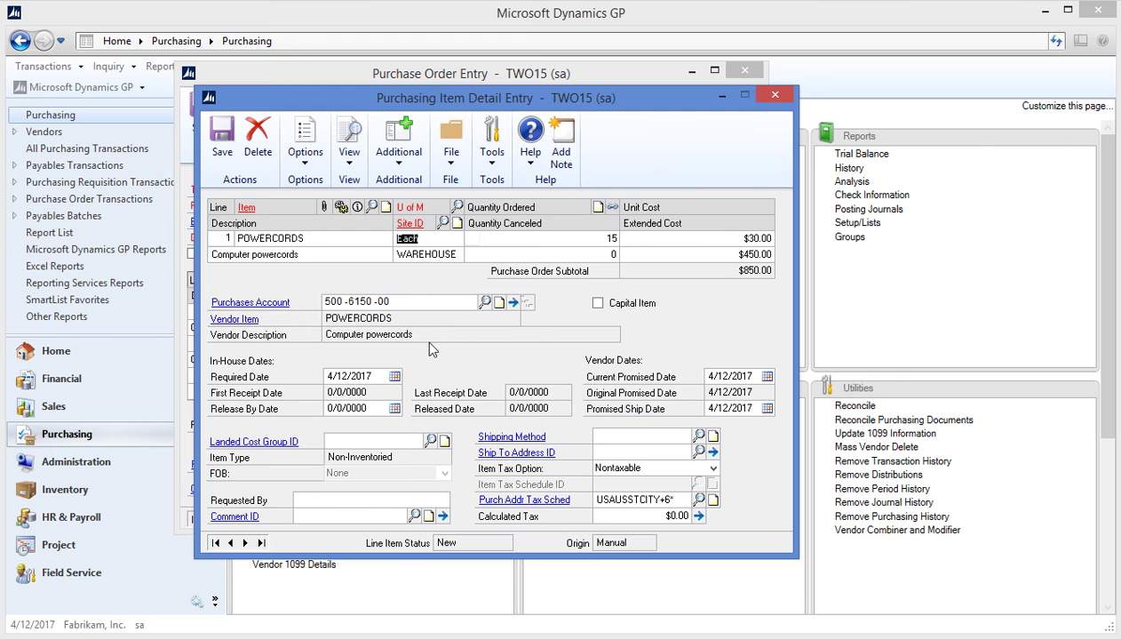
left_click(224, 135)
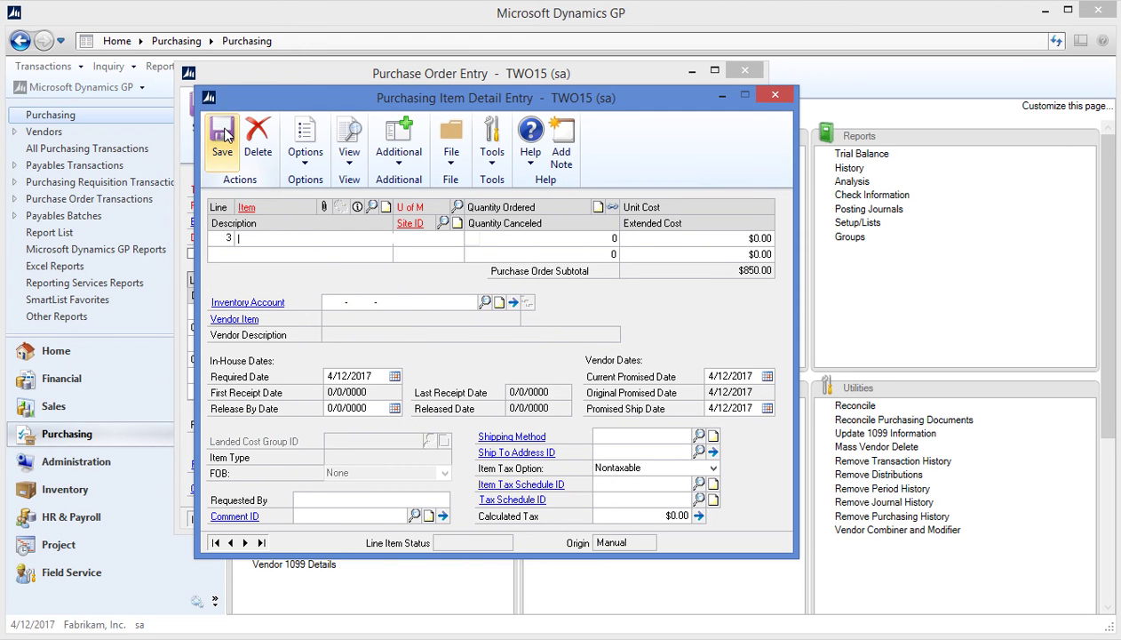
Close item details, save PO2091 and print the purchase order document to screen
left_click(775, 96)
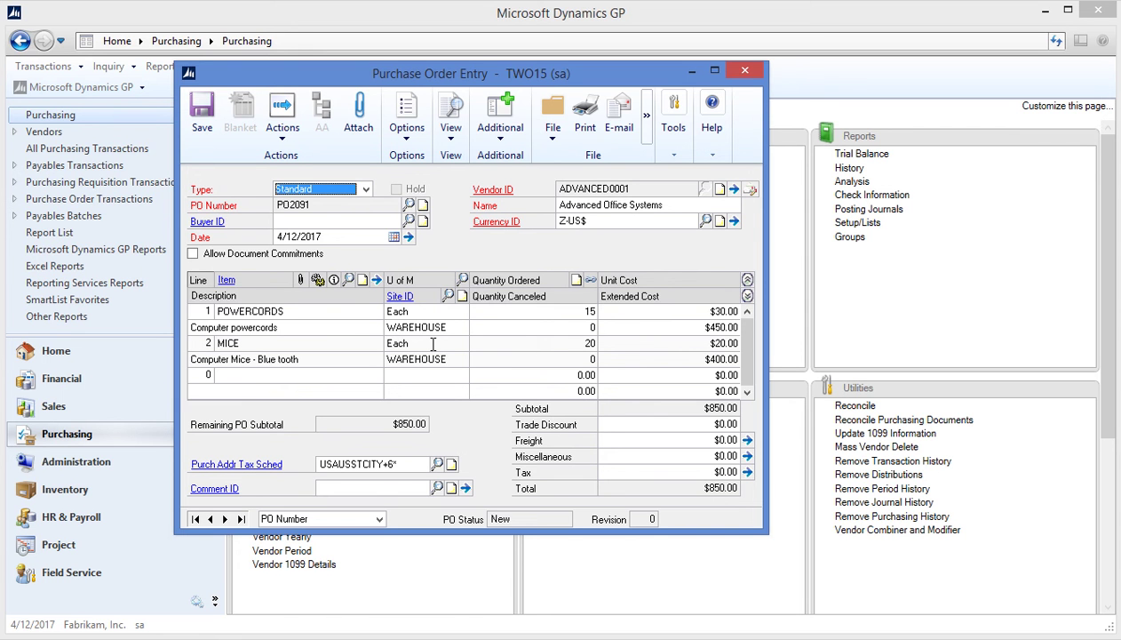
left_click(586, 127)
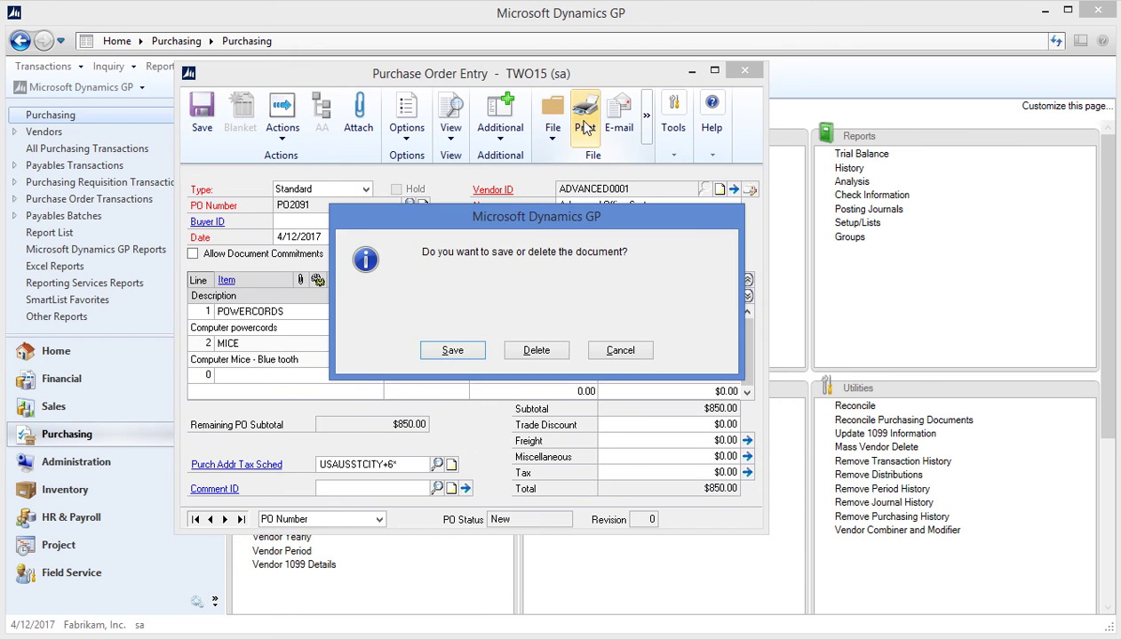
left_click(454, 352)
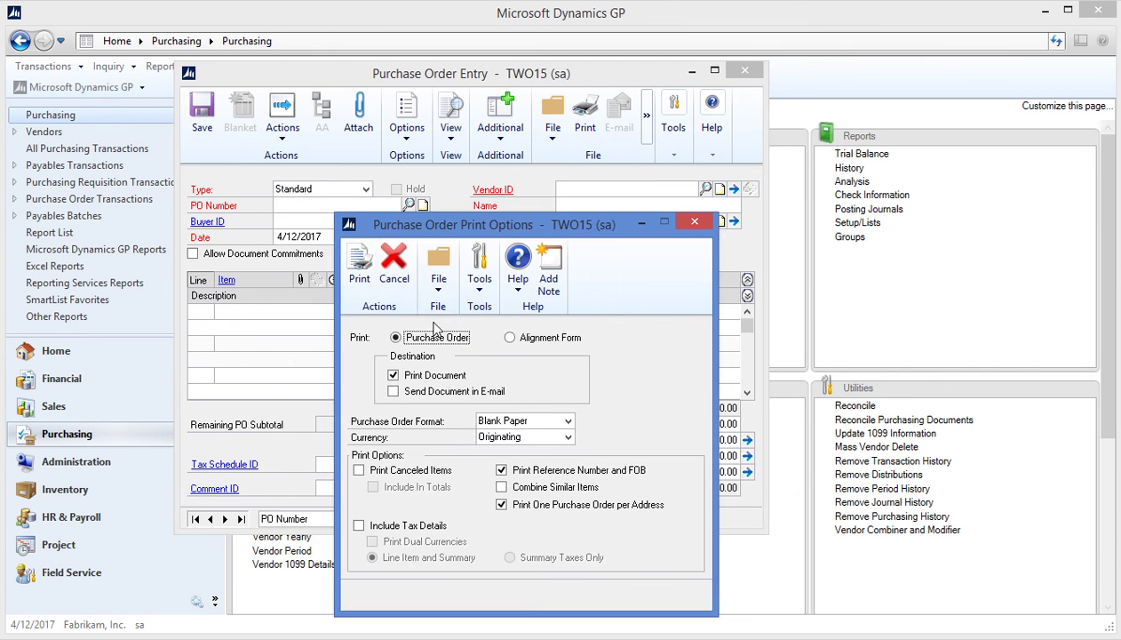
left_click(359, 275)
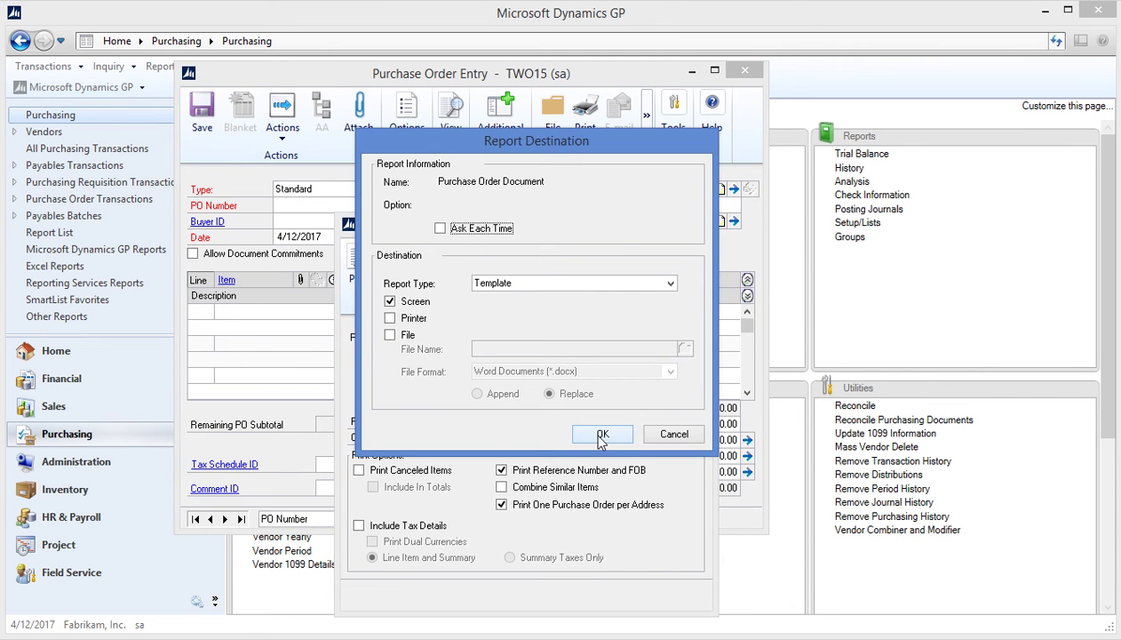
left_click(602, 431)
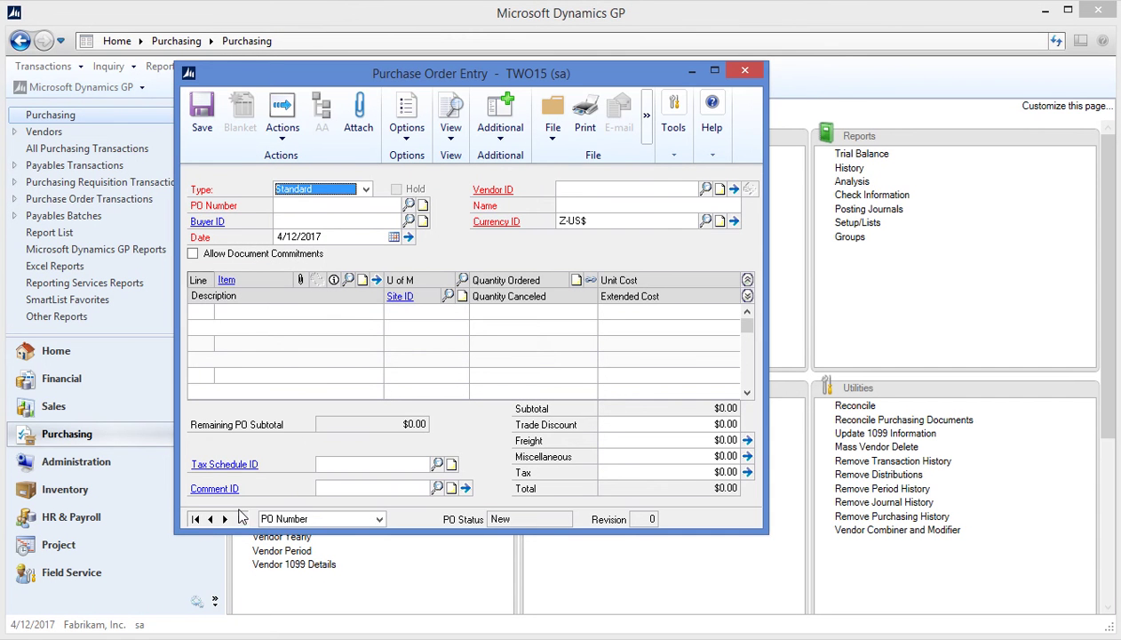
Browse back to PO2091 and check its Released status in the Actions menu
left_click(239, 520)
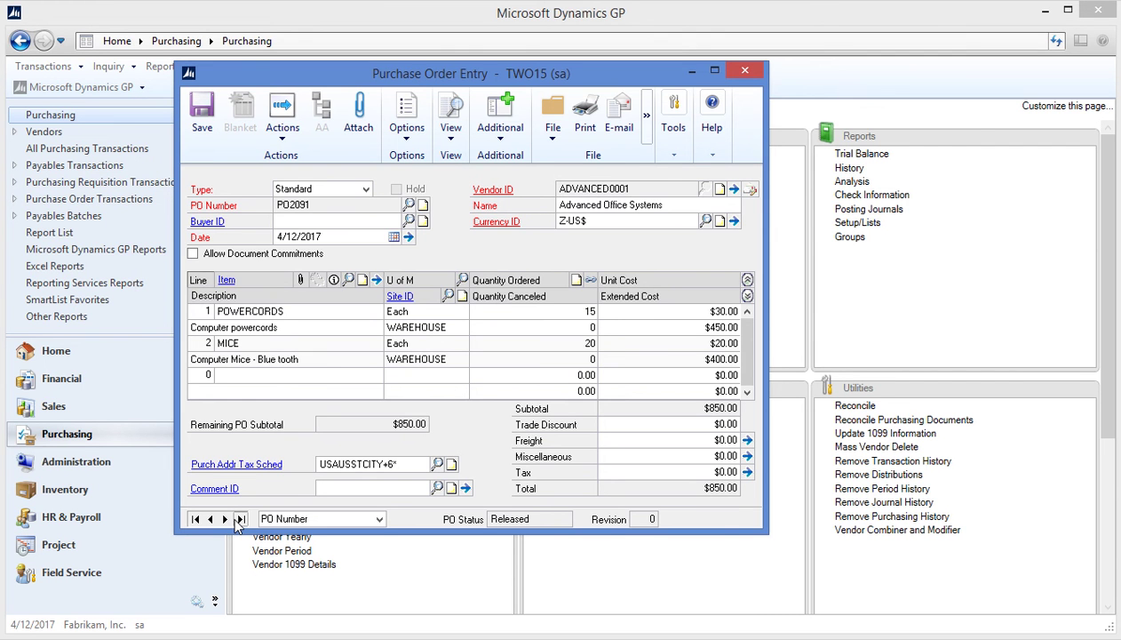
left_click(283, 132)
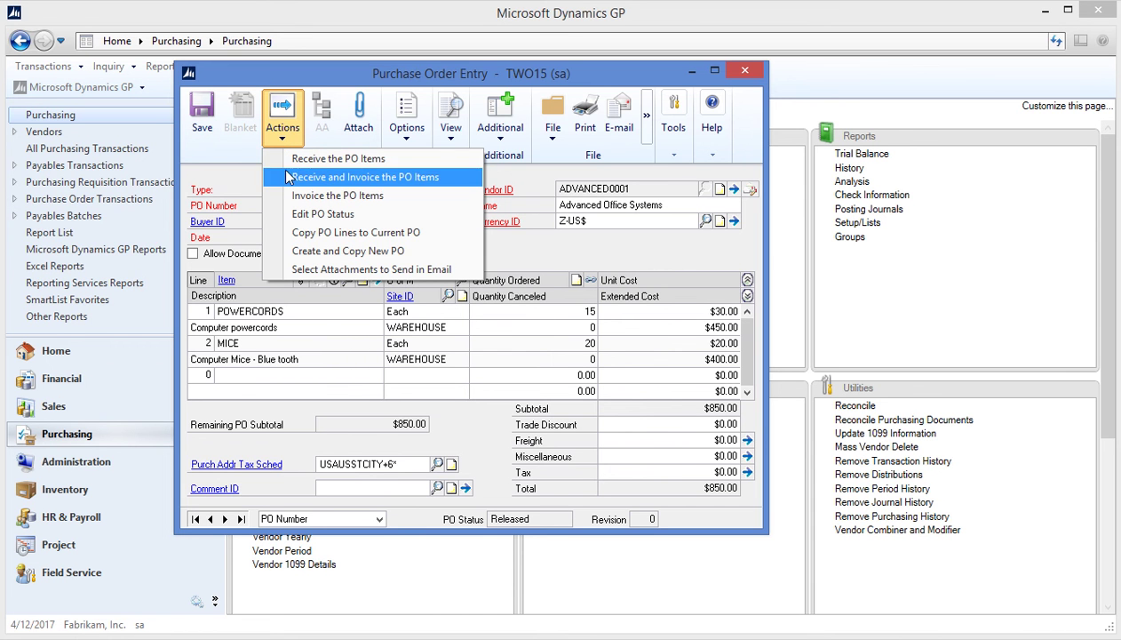
Create shipment receipt RCT1171 with vendor document 11415454 and vendor ADVANCED0001 in Receivings Transaction Entry
left_click(744, 73)
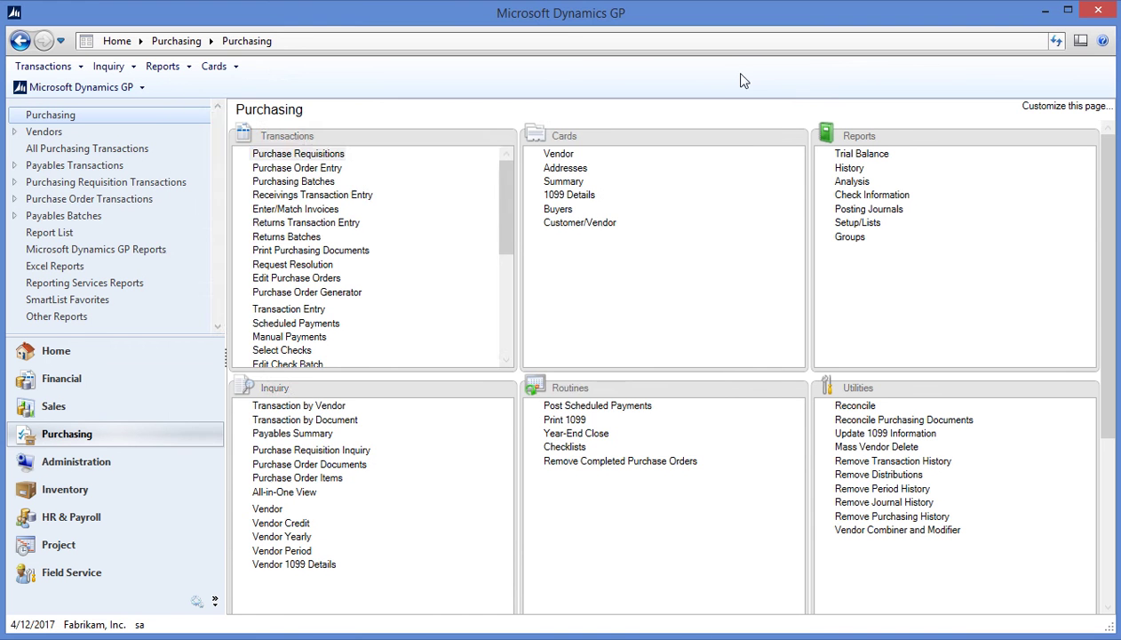
left_click(336, 199)
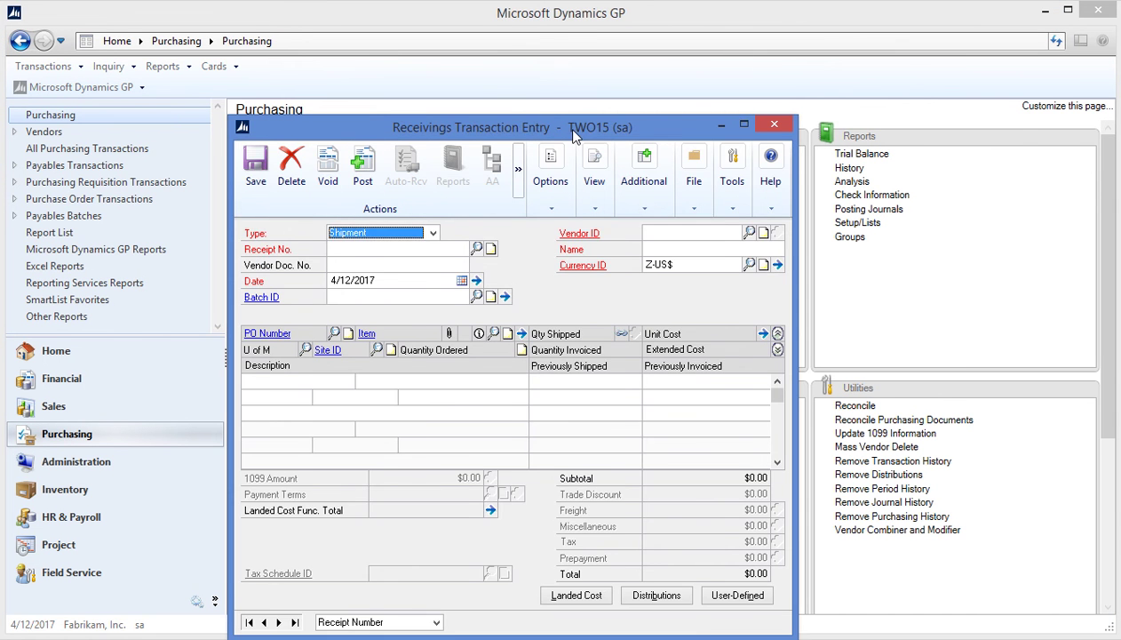
left_click_drag(573, 132, 540, 64)
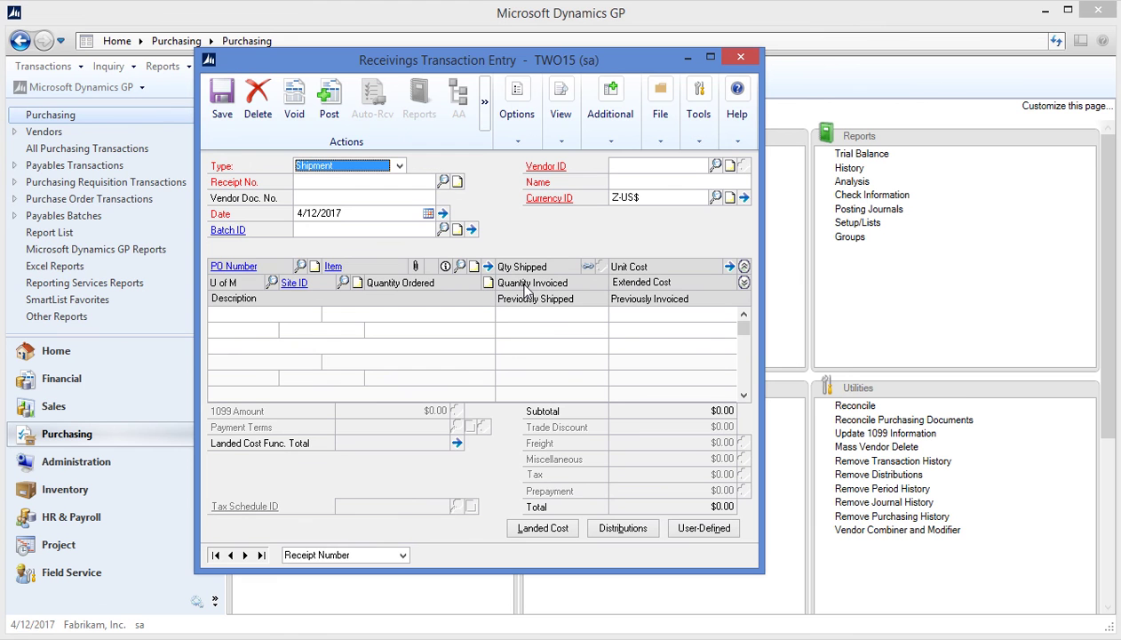
key("Tab")
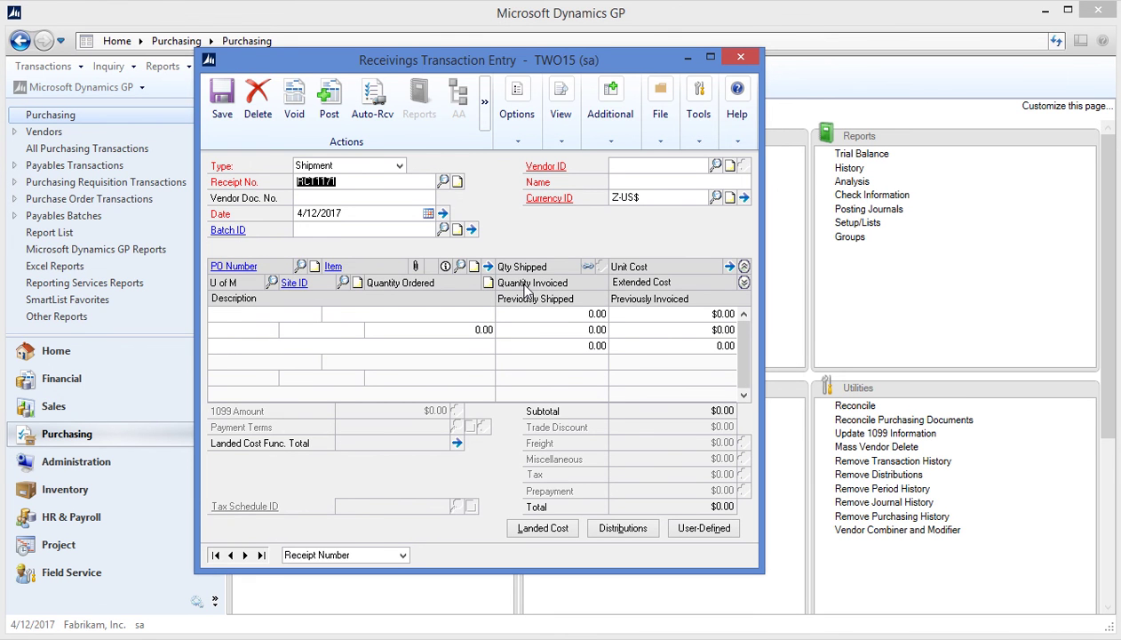
key("Tab")
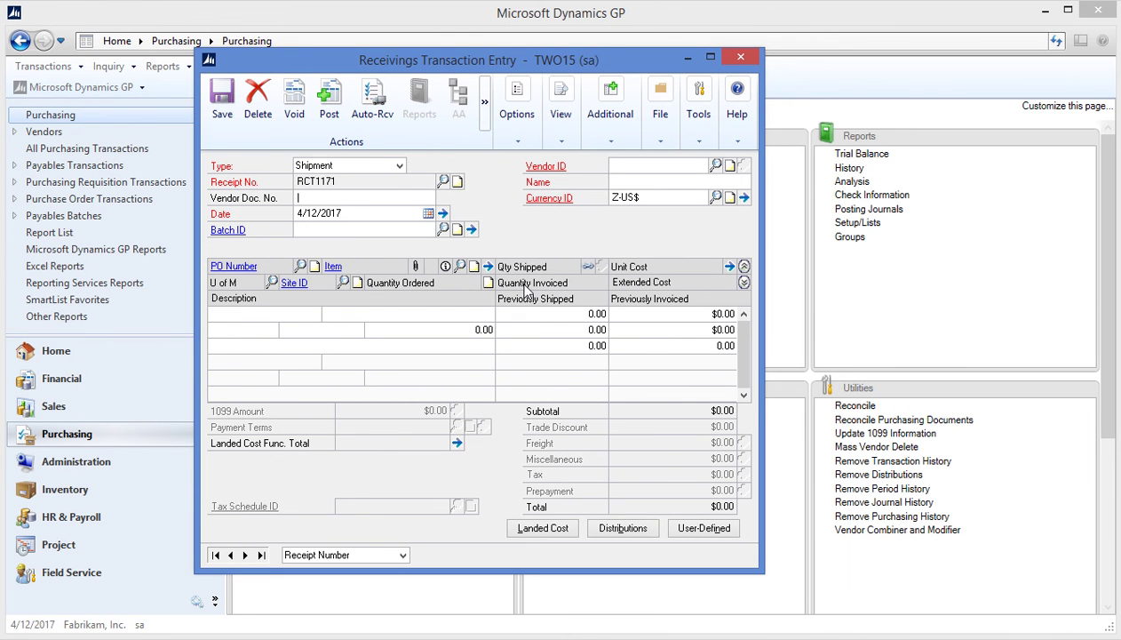
type("11415454")
key("Tab")
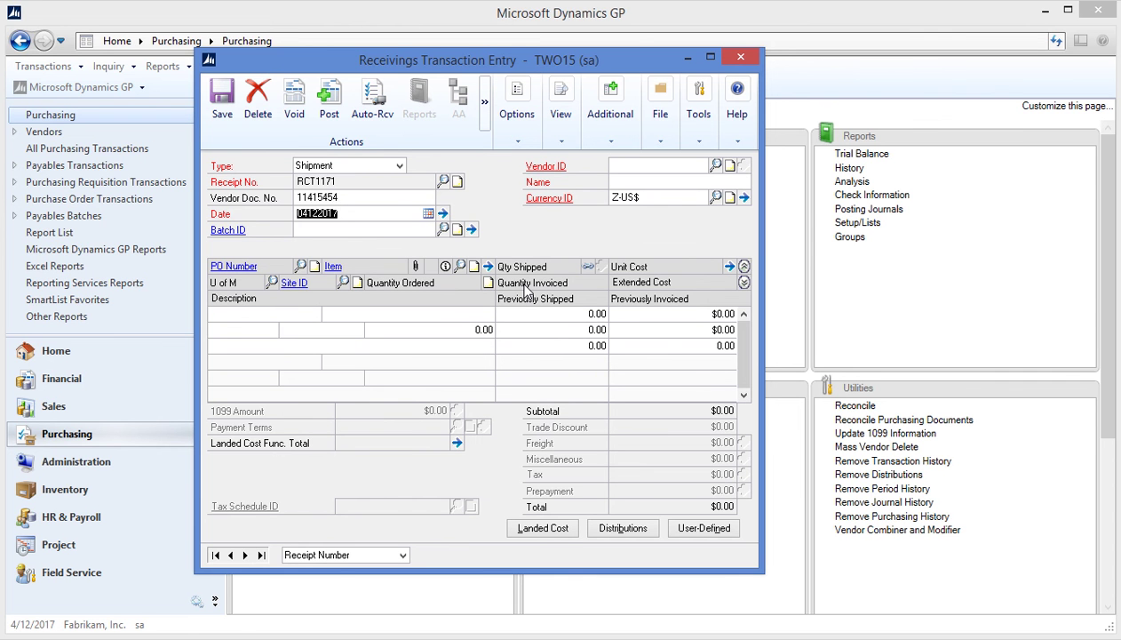
key("Tab")
key("Tab")
type("ADV")
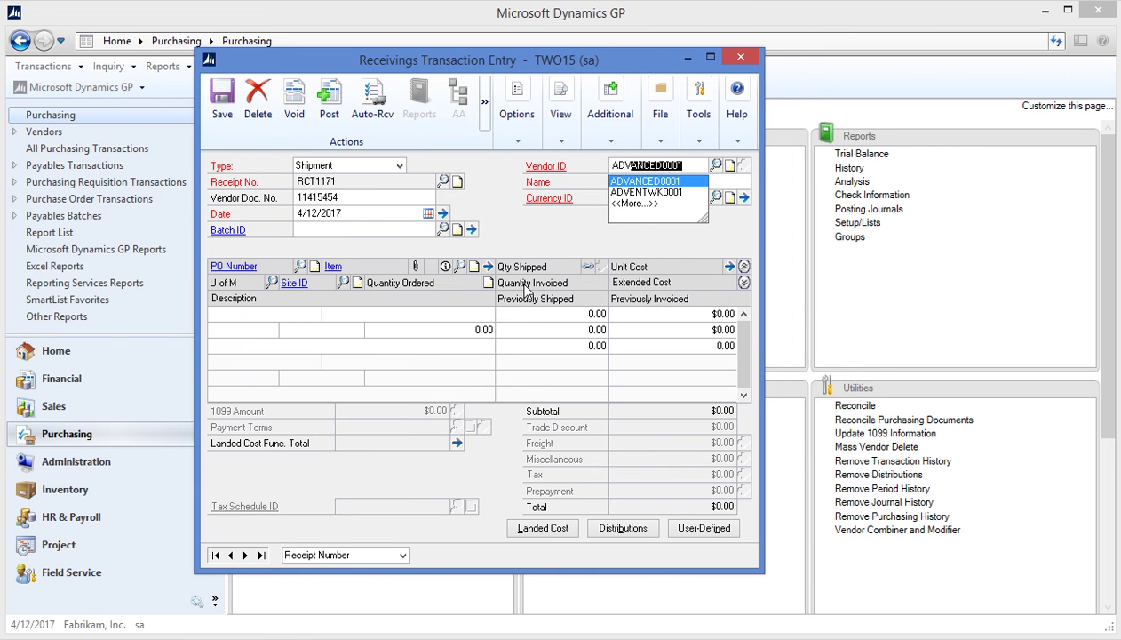
key("Tab")
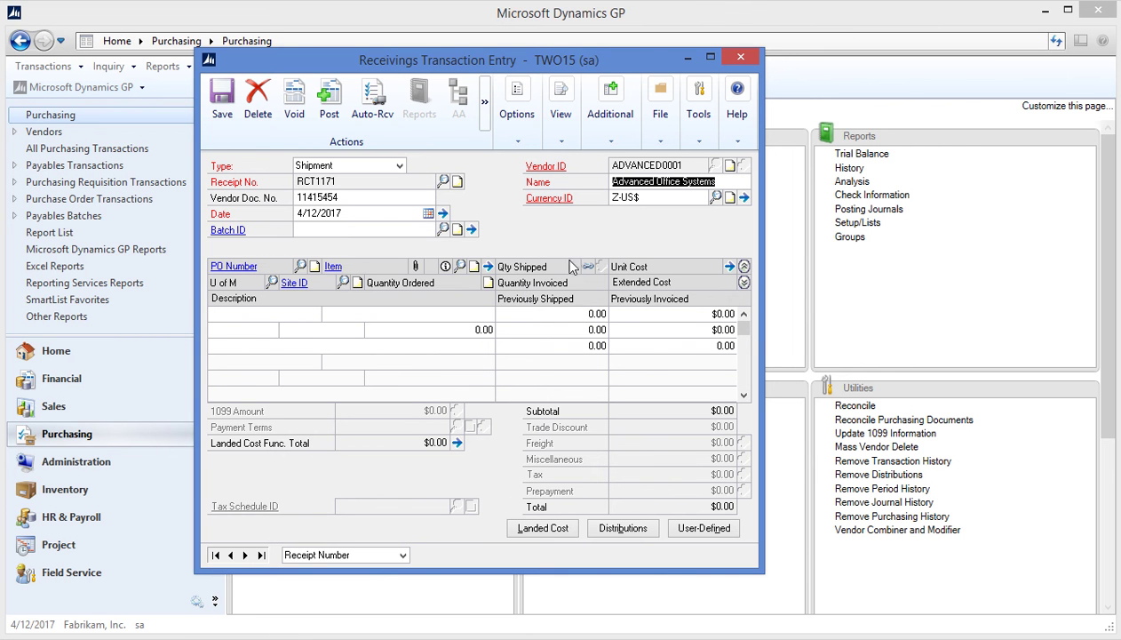
Auto-receive PO2091's two lines, changing POWERCORDS shipped to 10 and keeping 20 MICE
left_click(383, 120)
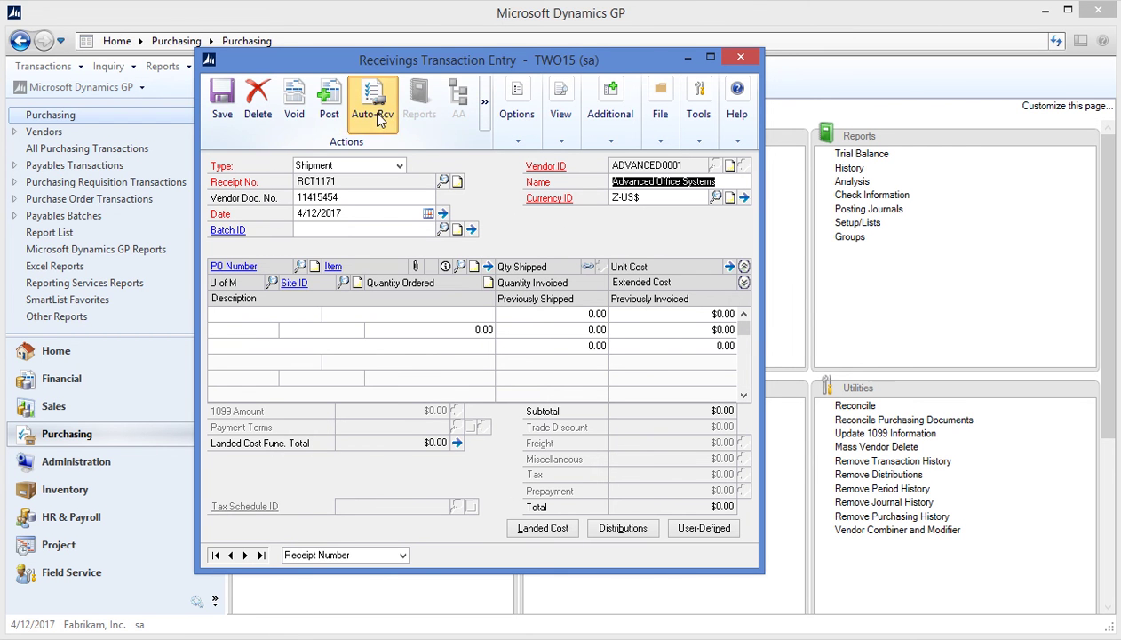
left_click_drag(645, 118, 619, 63)
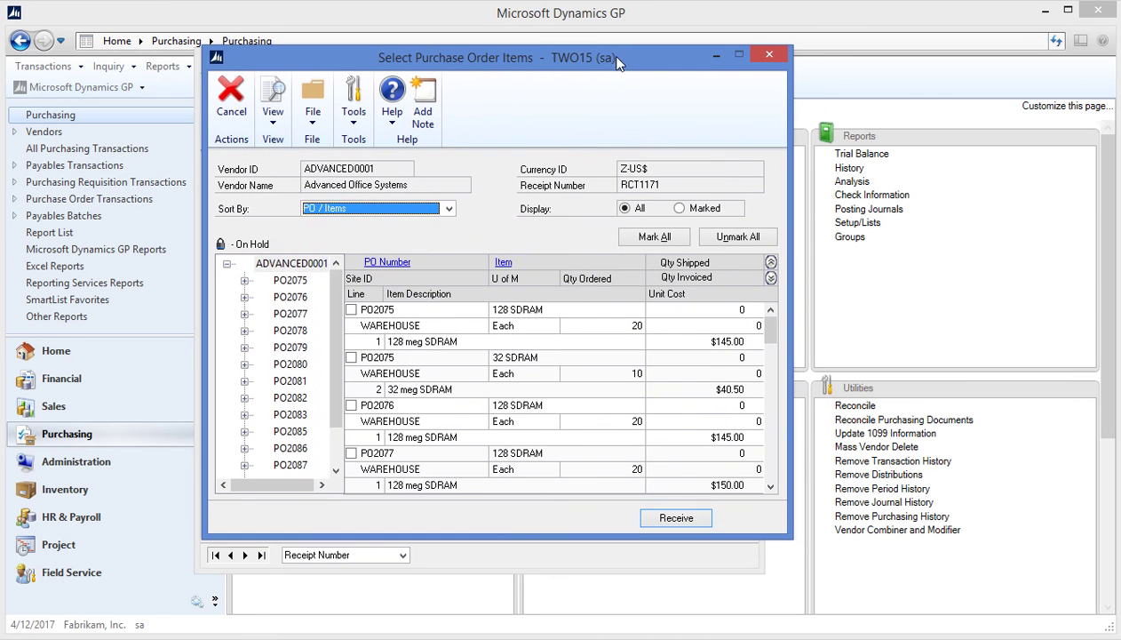
left_click_drag(337, 299, 324, 341)
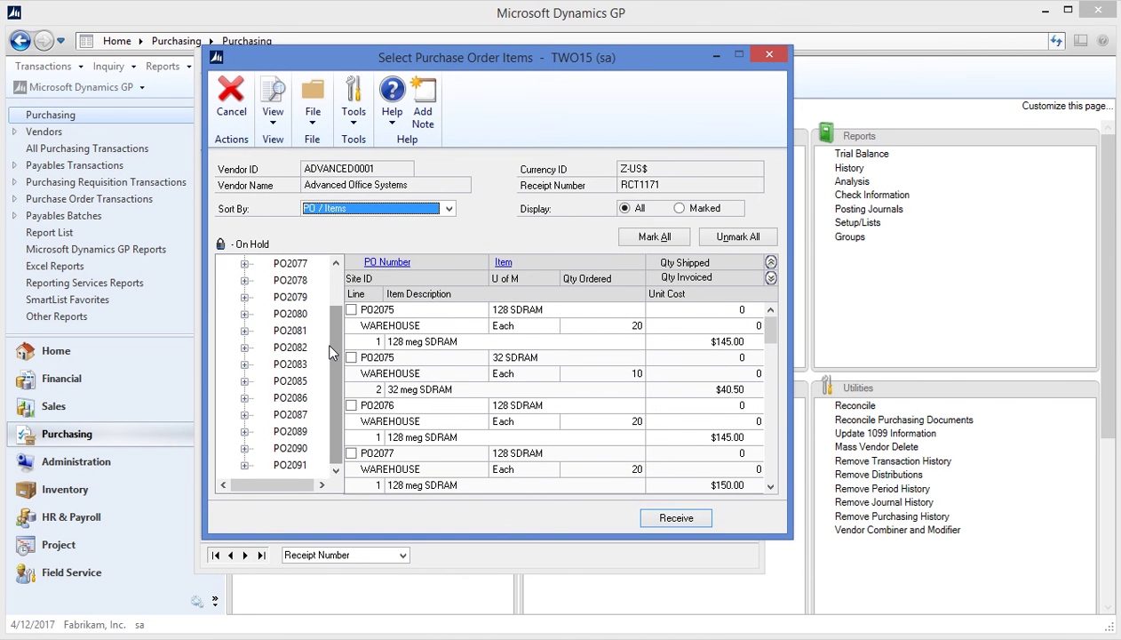
left_click(288, 466)
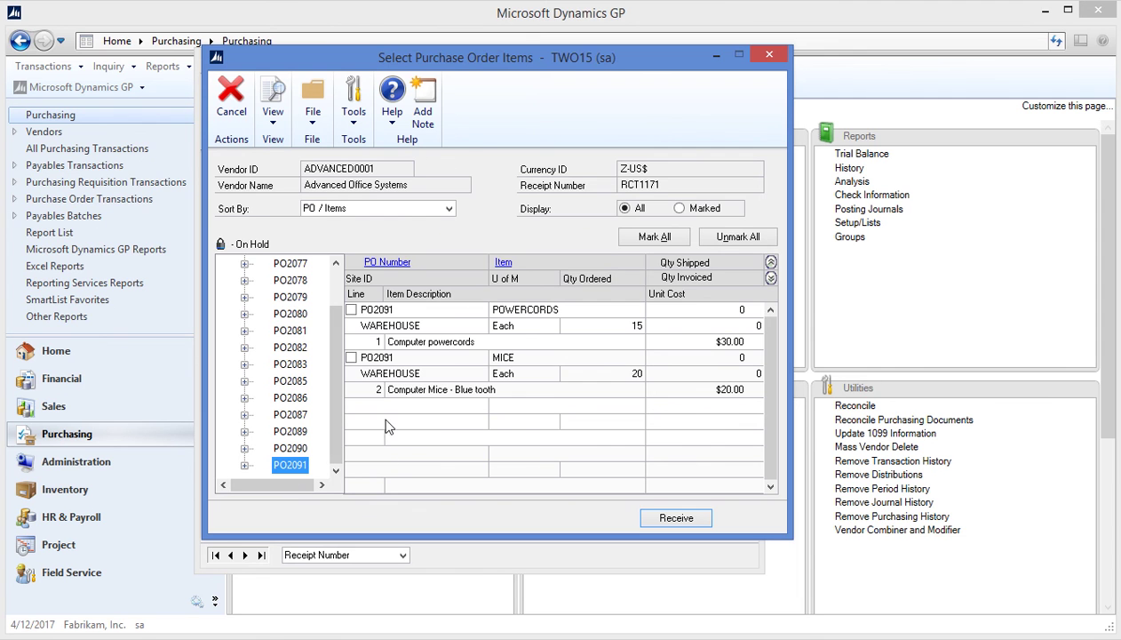
left_click(352, 310)
left_click(352, 358)
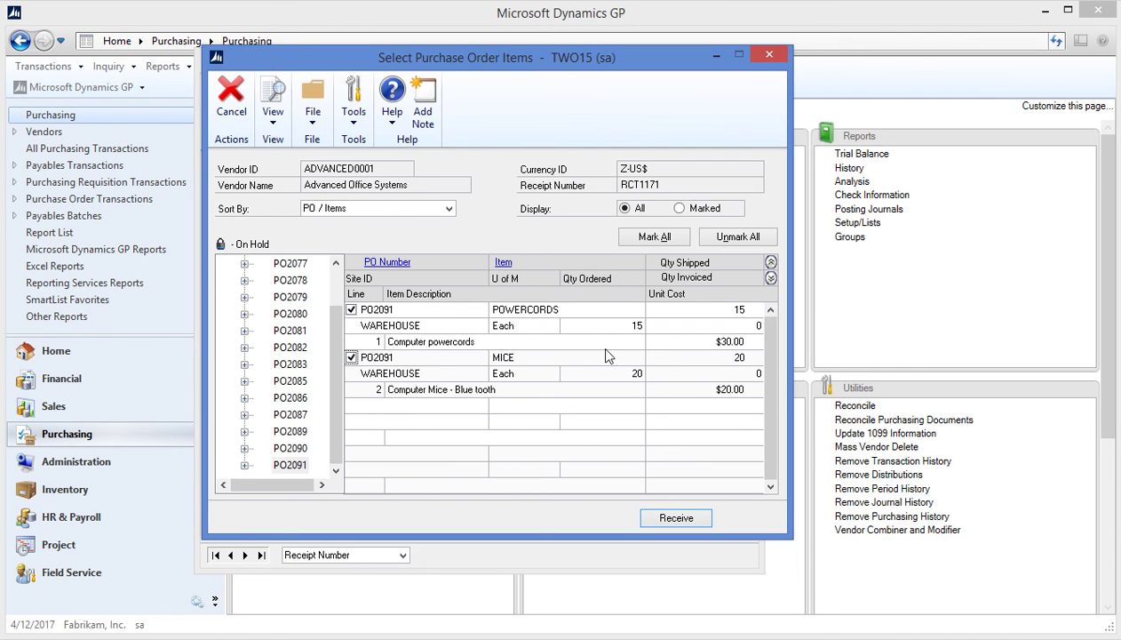
left_click(705, 313)
type("10")
key("Tab")
left_click(674, 520)
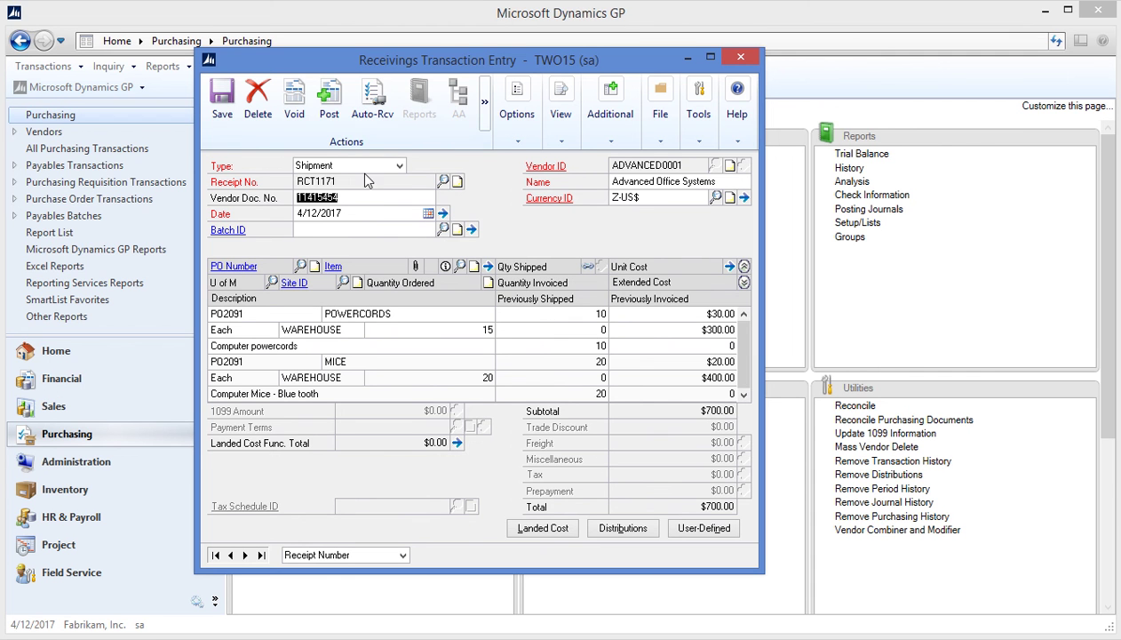
Post receipt RCT1171 and close Receivings Transaction Entry
left_click(327, 107)
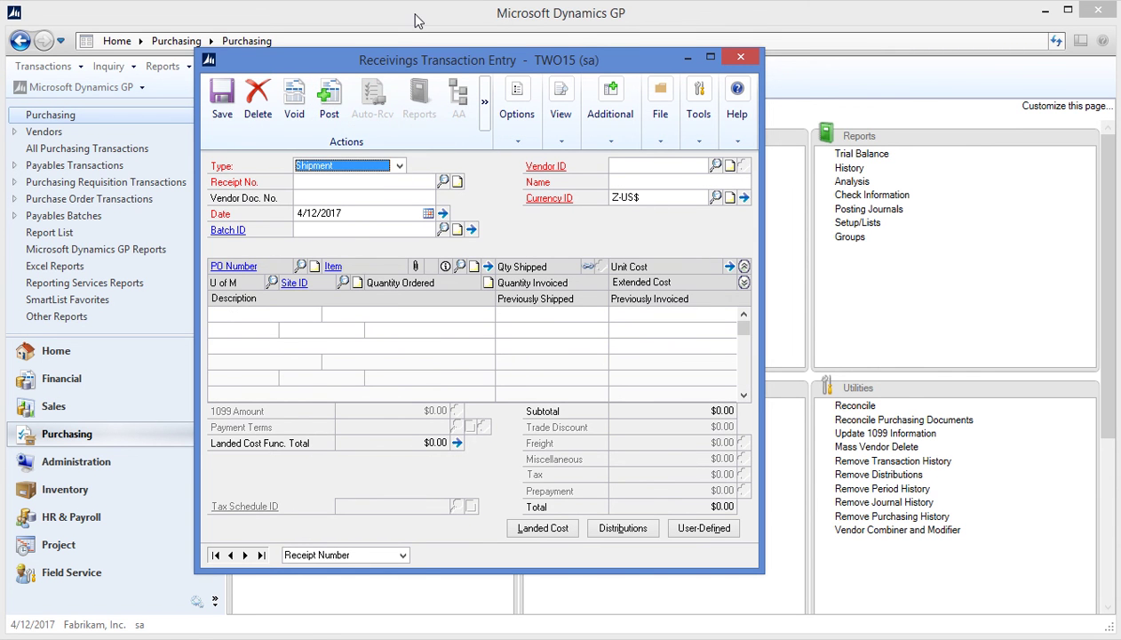
key("alt+F4")
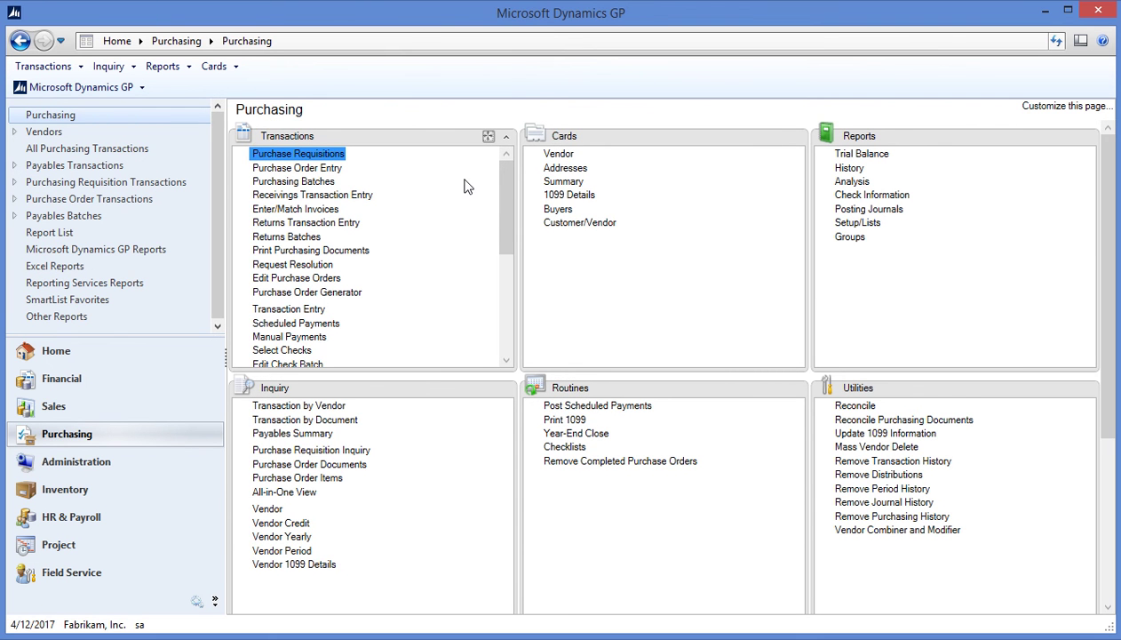
In Enter/Match Invoices, enter vendor document number 5447455 and pick vendor ADVANCED0001
left_click(282, 211)
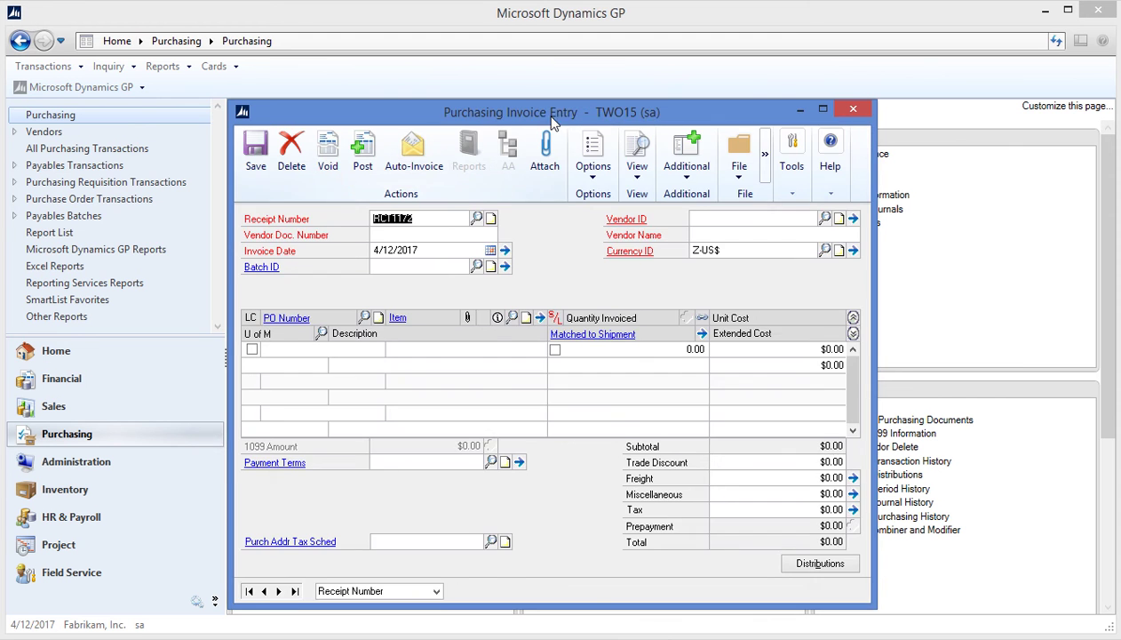
left_click_drag(603, 117, 544, 51)
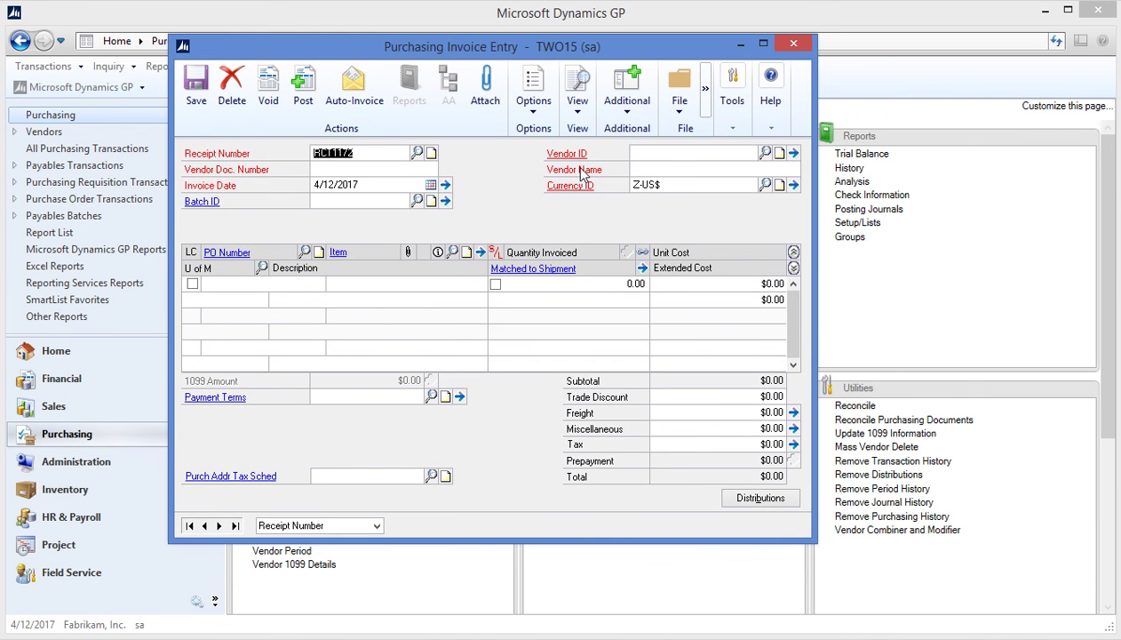
key("Tab")
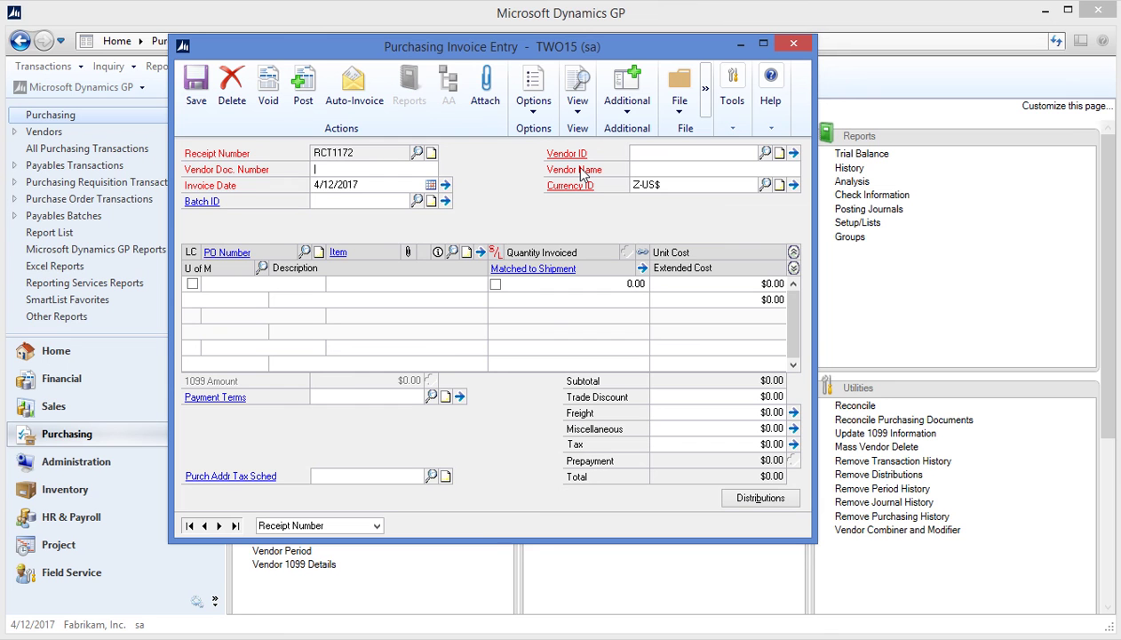
type("5447455")
key("Tab")
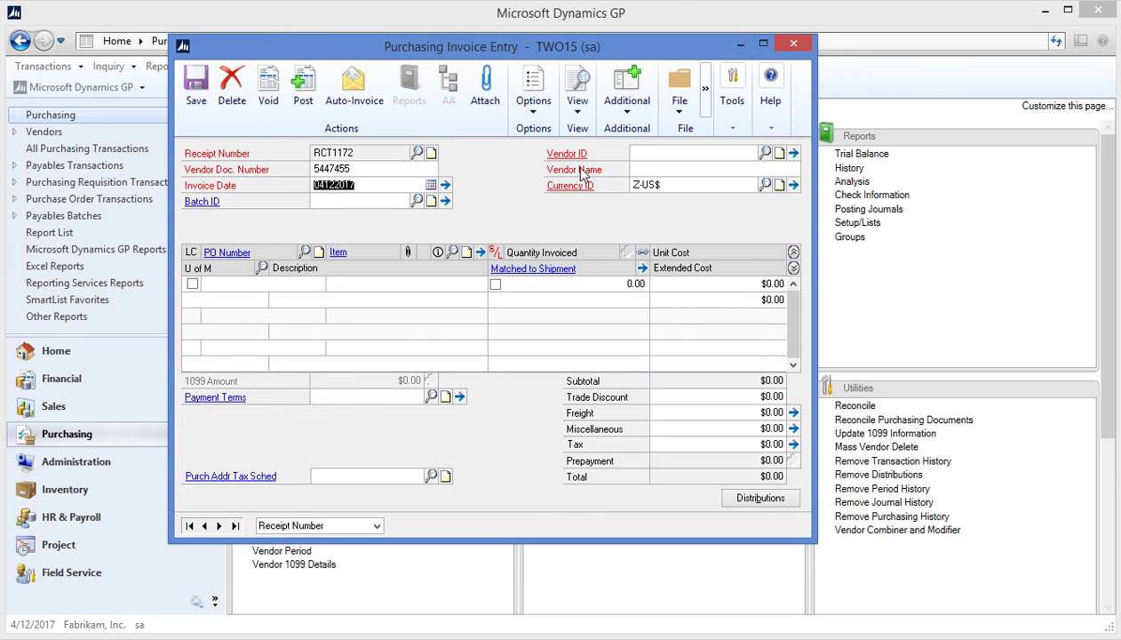
key("Tab")
left_click(662, 157)
type("ADVANCED0001")
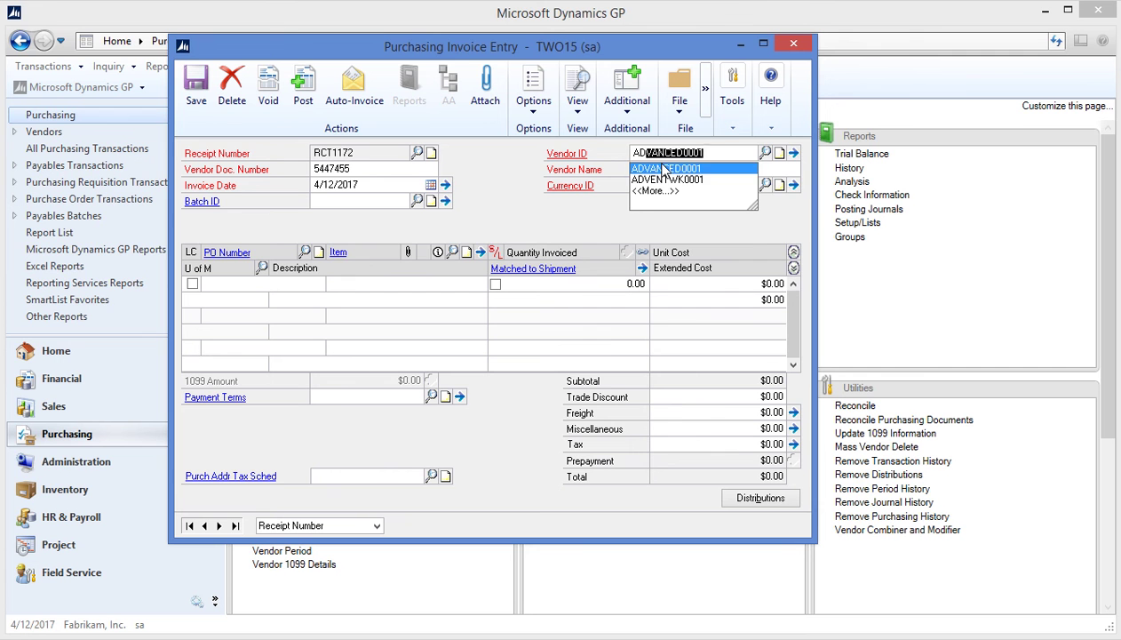
left_click(663, 168)
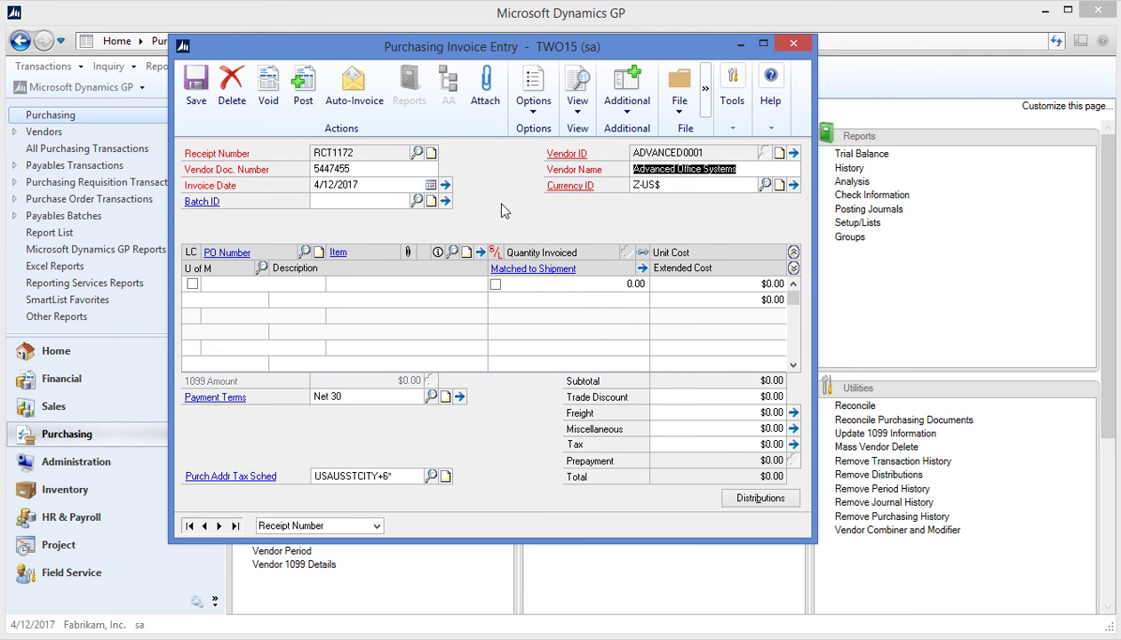
Auto-invoice PO2091's POWERCORDS and MICE lines, dismissing the Microsoft Lync restart message
left_click(355, 100)
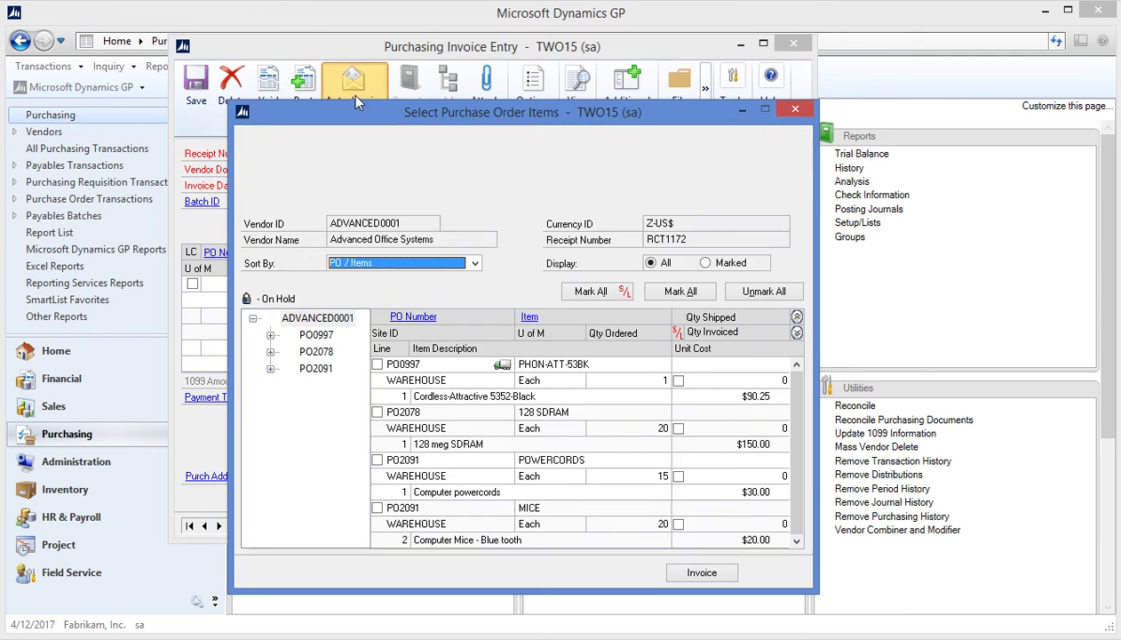
left_click_drag(583, 114, 528, 46)
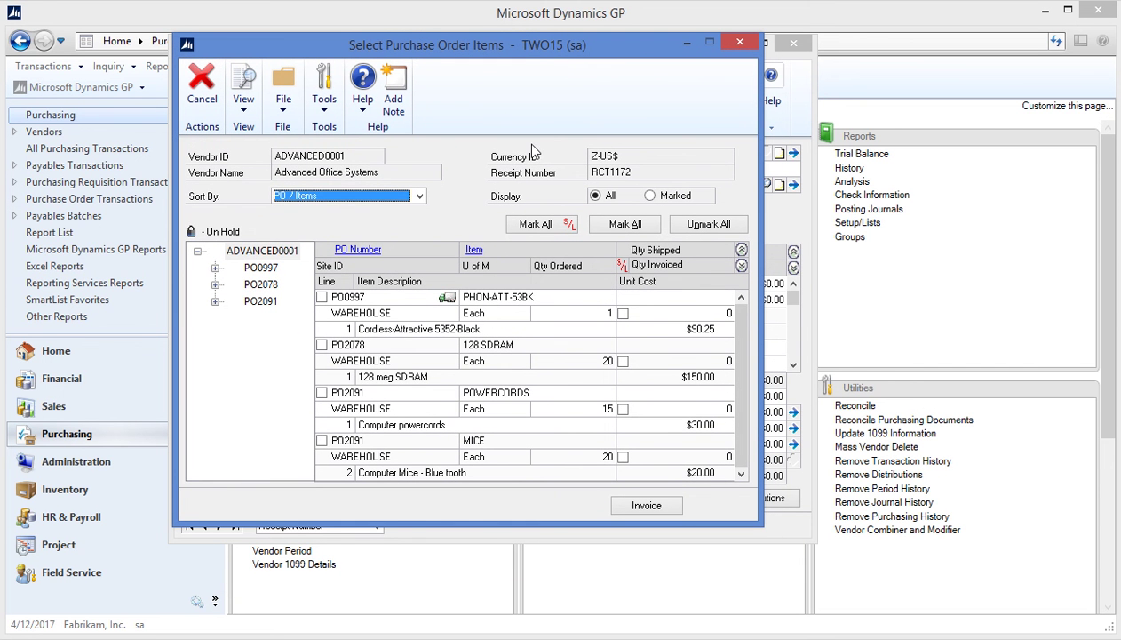
left_click(259, 302)
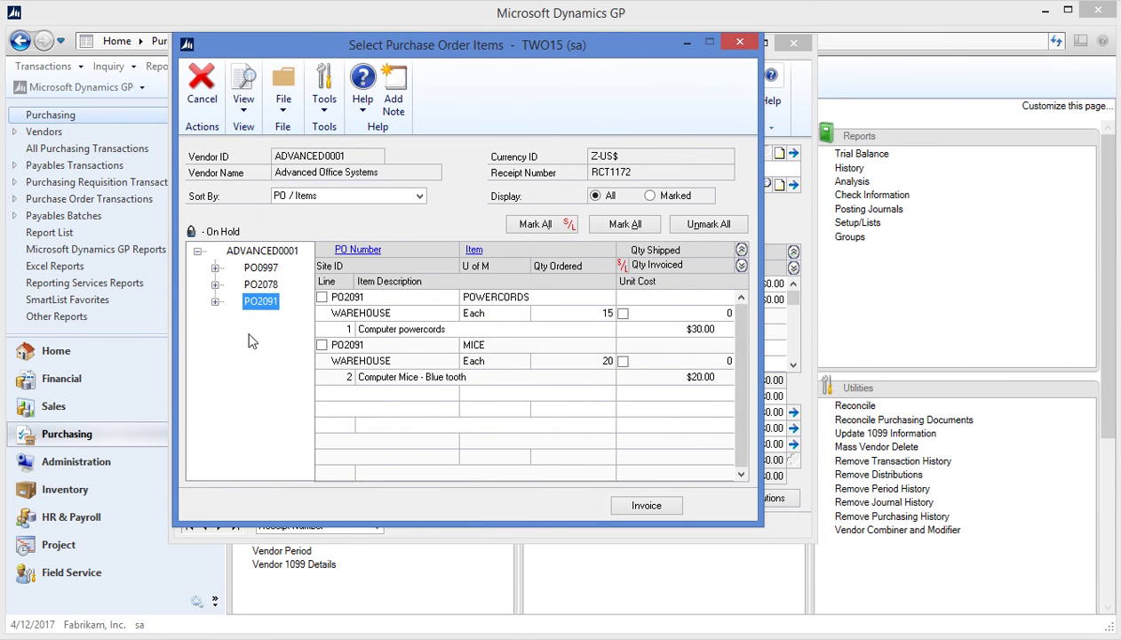
left_click(321, 298)
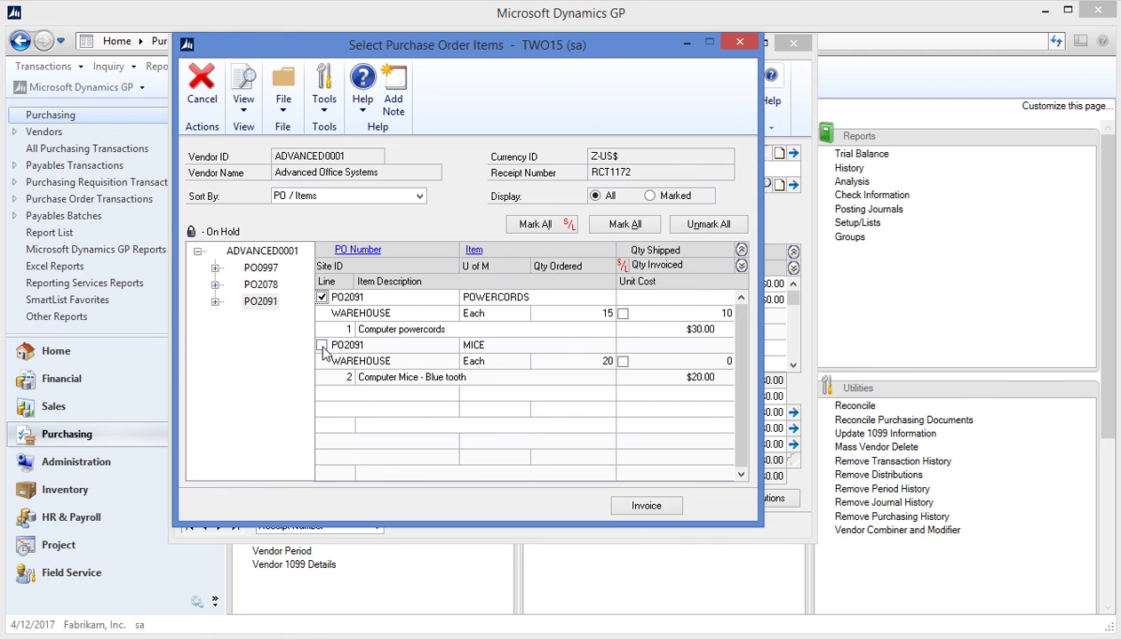
left_click(322, 345)
left_click(646, 506)
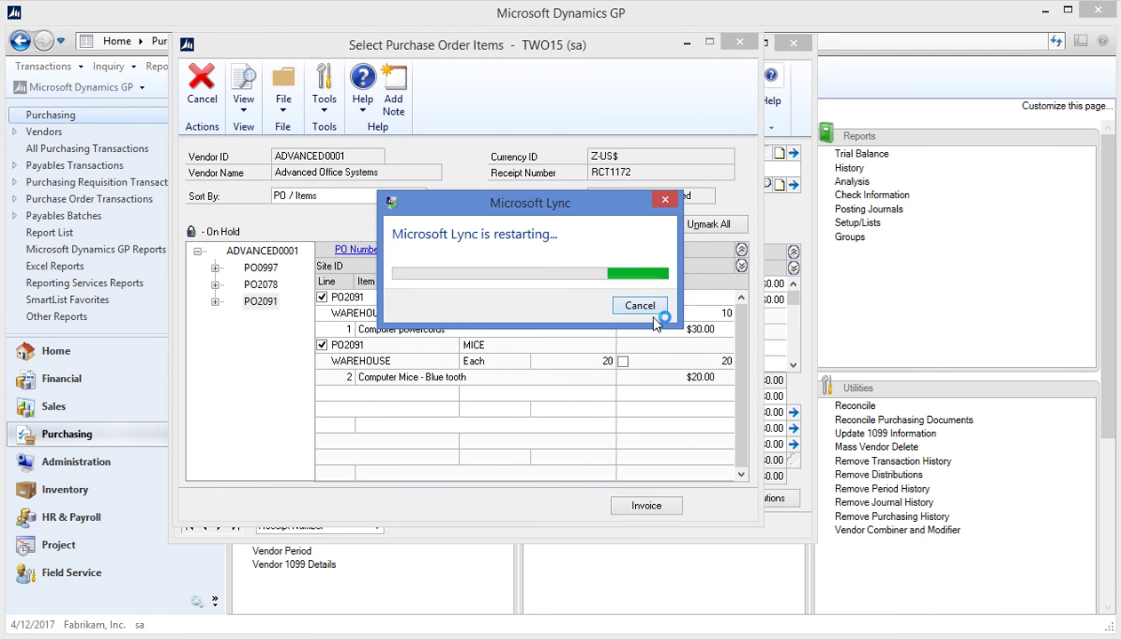
left_click(644, 310)
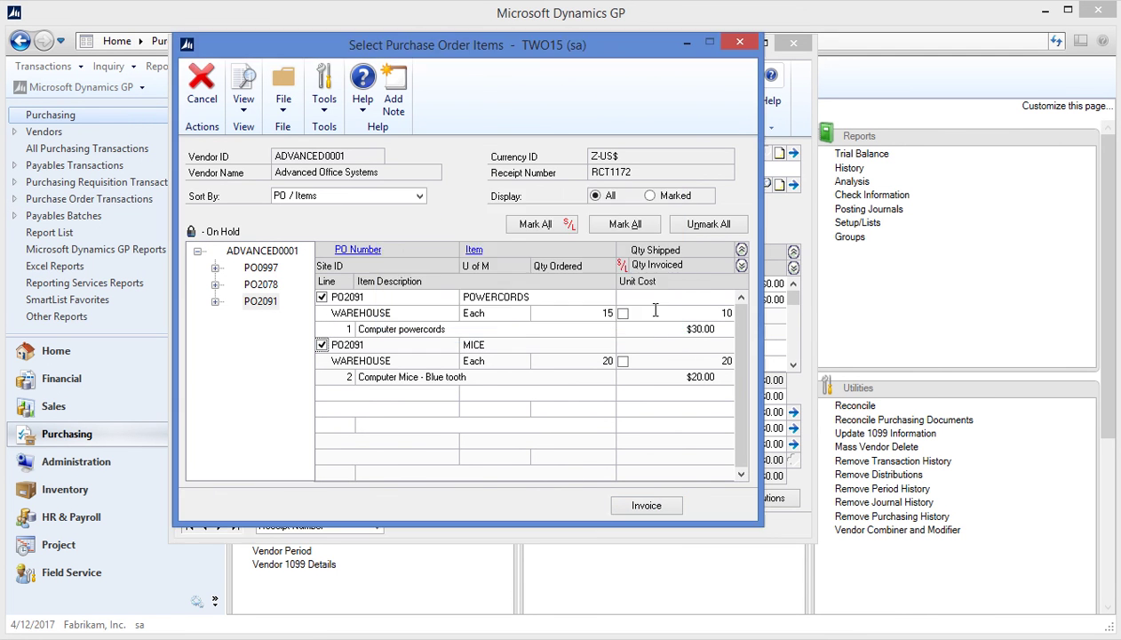
left_click(645, 506)
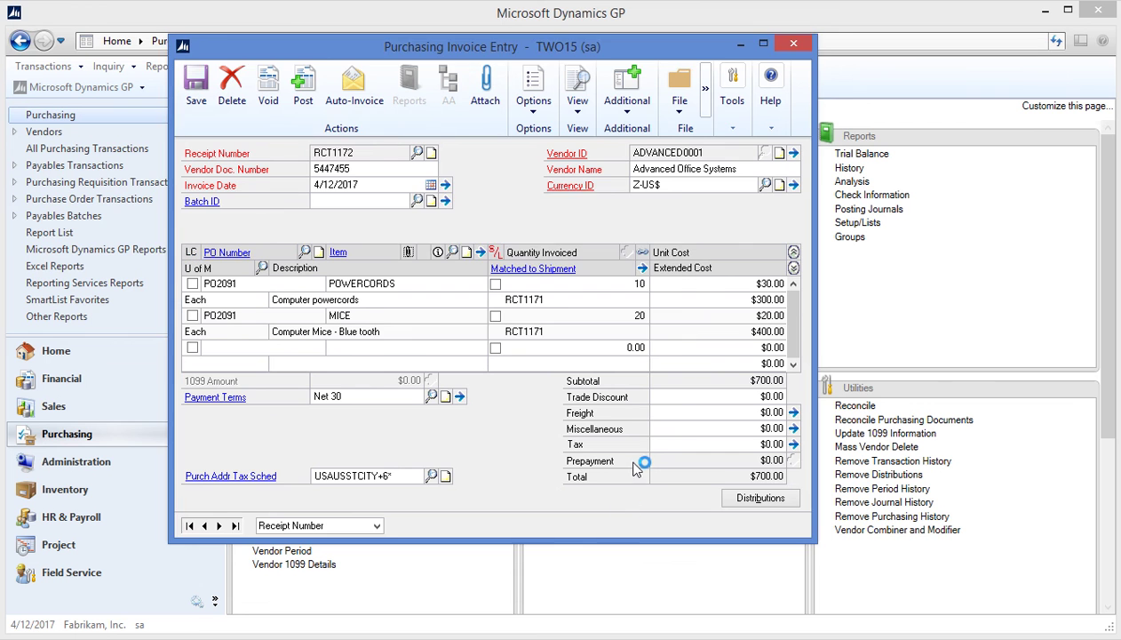
Dismiss the Lync restart message and post invoice RCT1172 for $700.00 (power cords and mice)
left_click(641, 306)
left_click(303, 85)
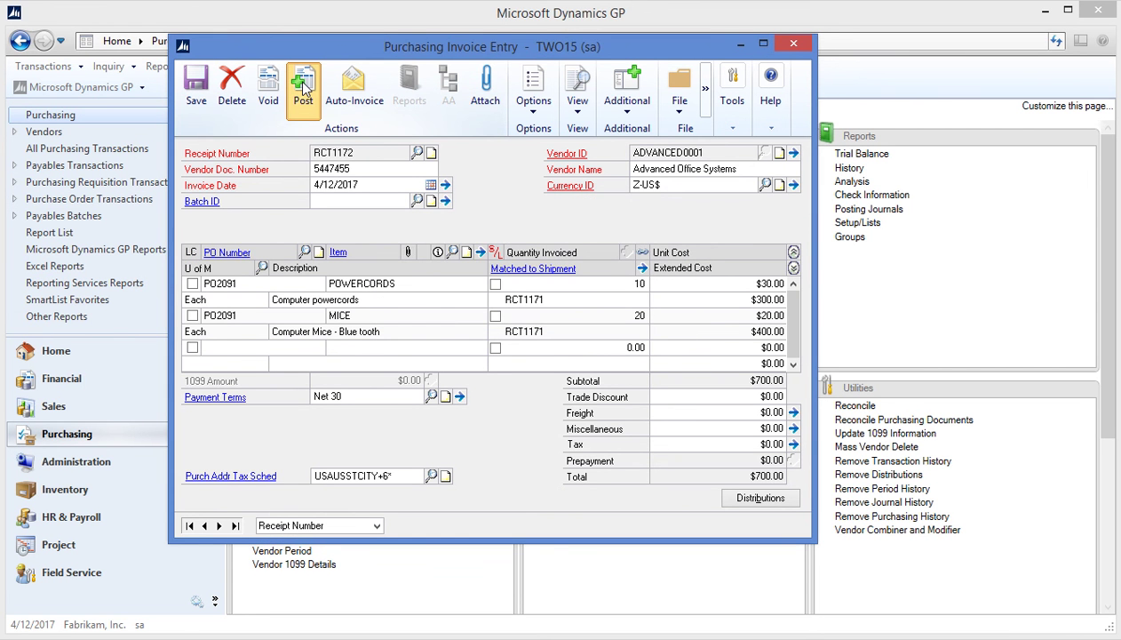